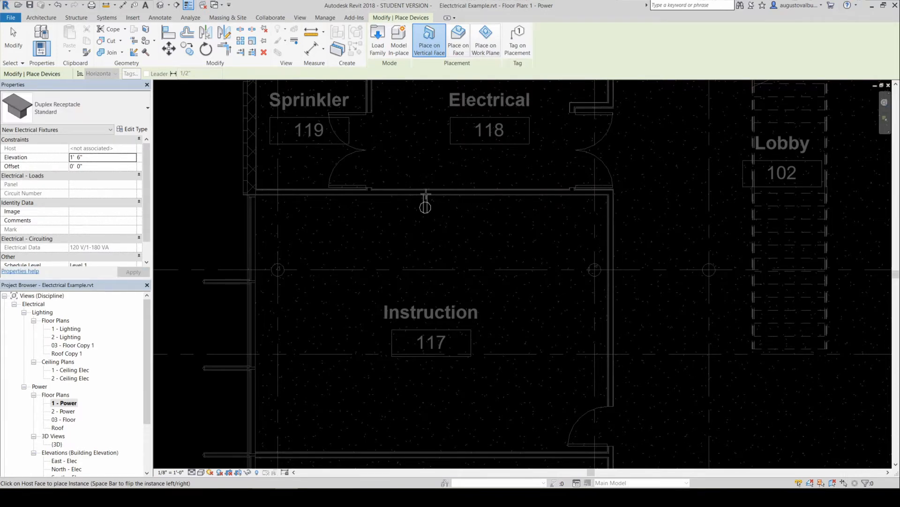
# - Place four standard duplex receptacles in Instruction 117, one on each wall of the room, at 1' 6" elevation
pyautogui.click(426, 194)
pyautogui.click(254, 327)
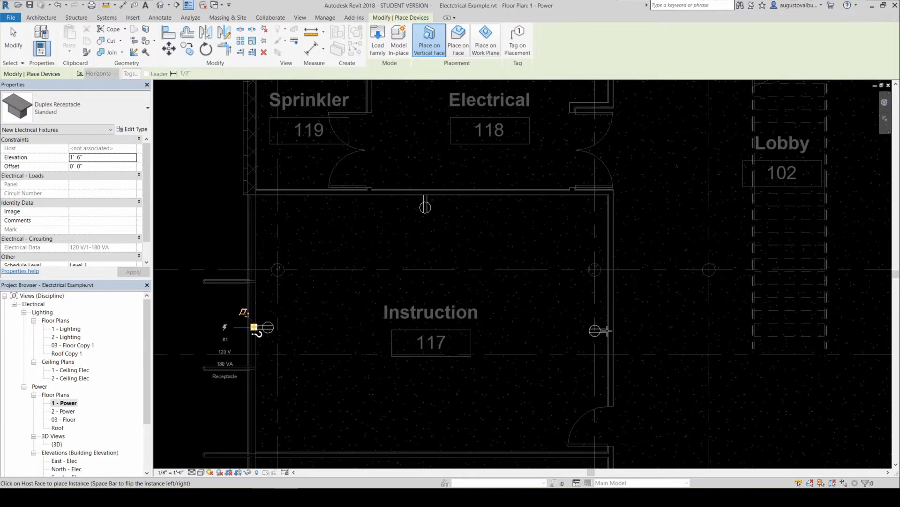
pyautogui.scroll(-2, 491, 362)
pyautogui.moveTo(491, 362); pyautogui.dragTo(511, 231, button='middle')
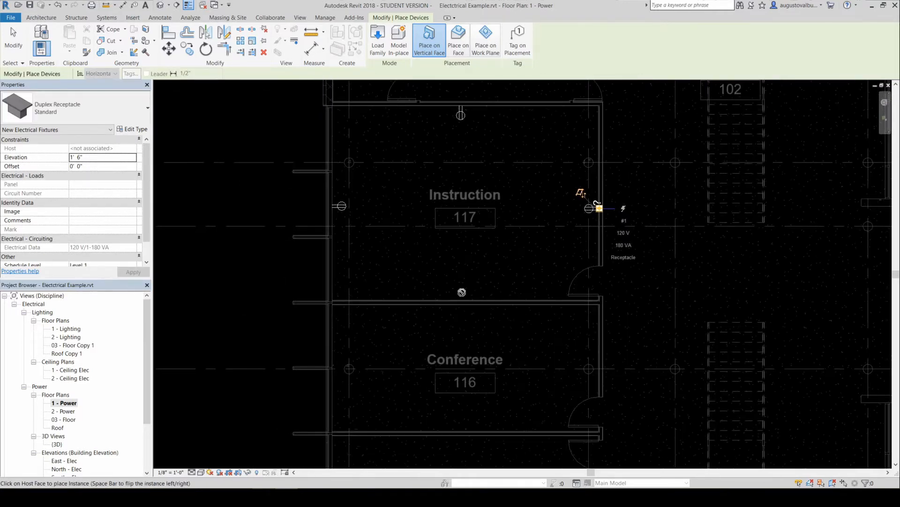
pyautogui.click(462, 296)
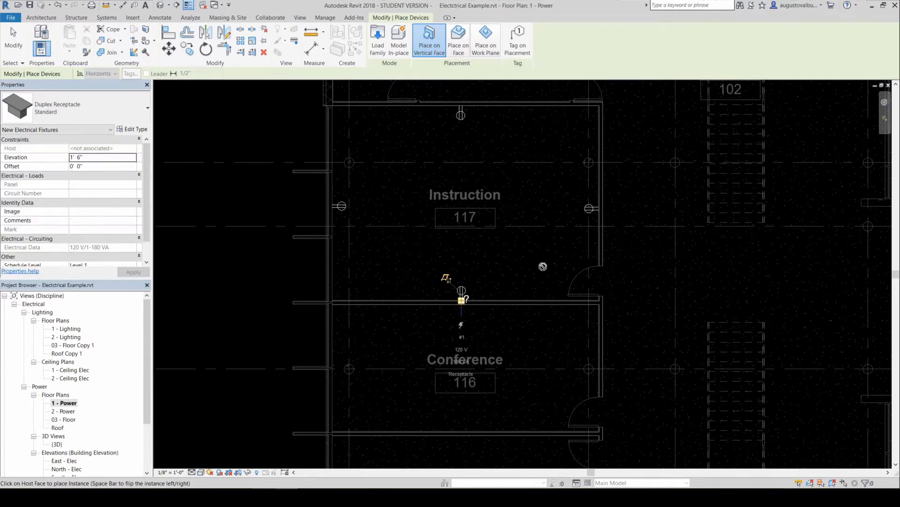
pyautogui.press('Escape')
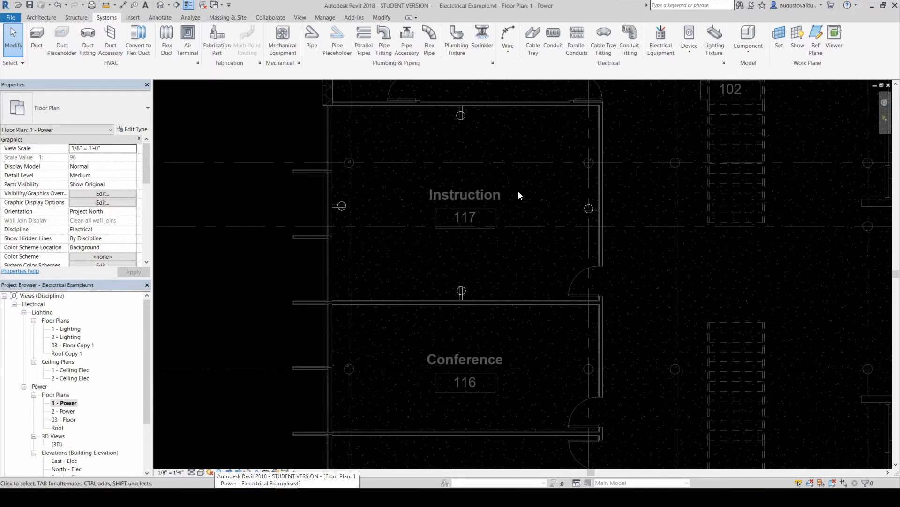
# - Place a 225 A Lighting and Appliance Panelboard - 208V MLO on the north wall of Electrical 118, facing into the room
pyautogui.moveTo(529, 156); pyautogui.dragTo(446, 362, button='middle')
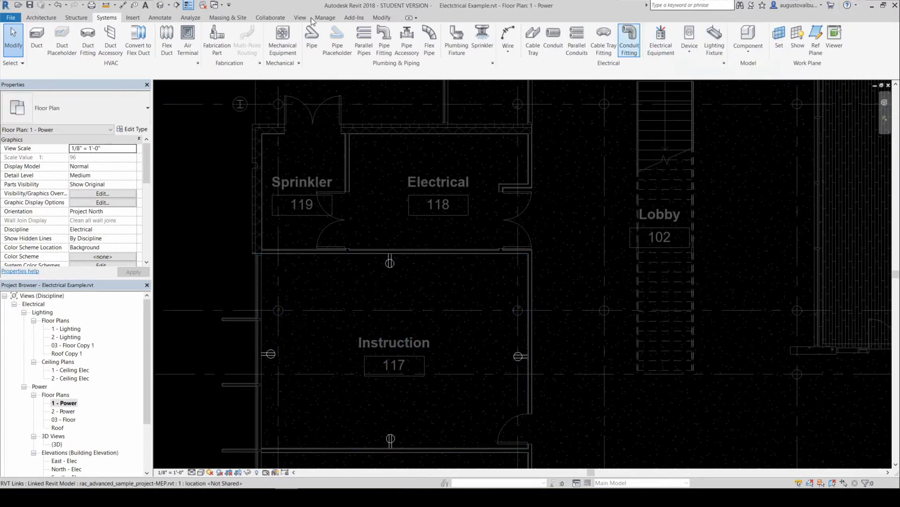
pyautogui.click(659, 38)
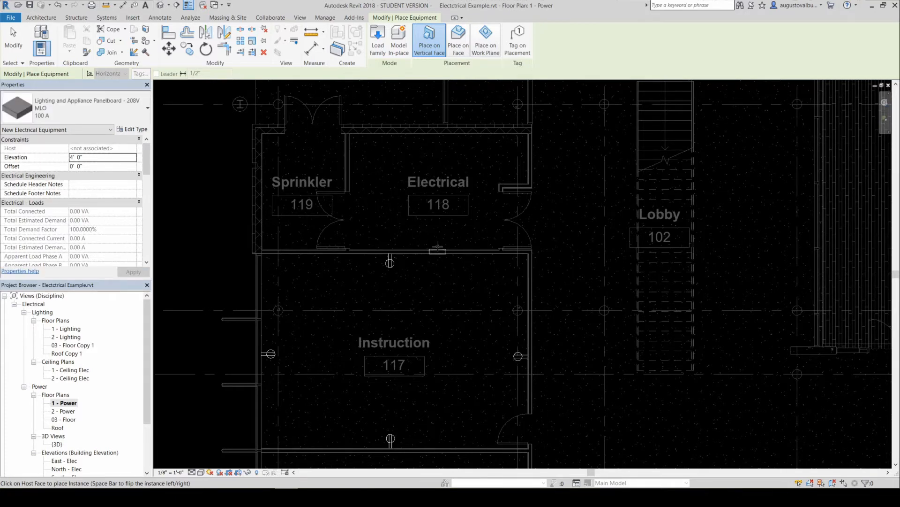
pyautogui.click(126, 117)
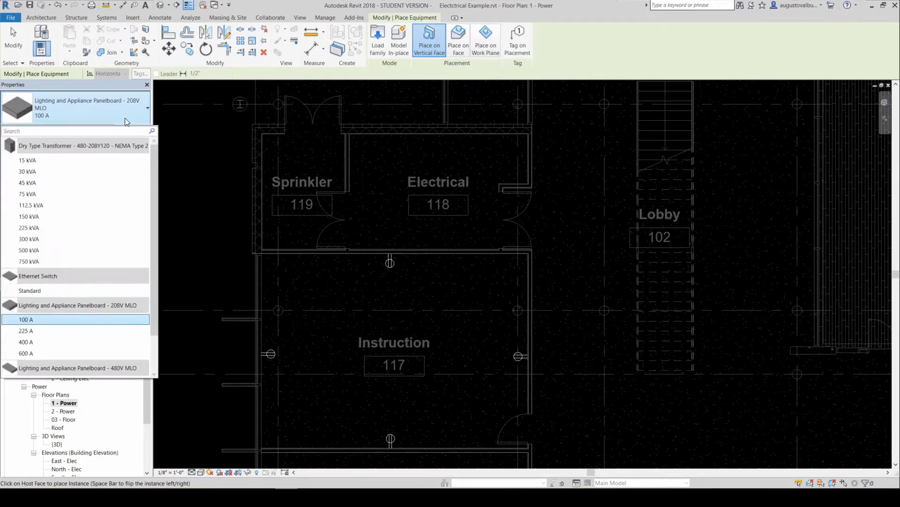
pyautogui.click(59, 331)
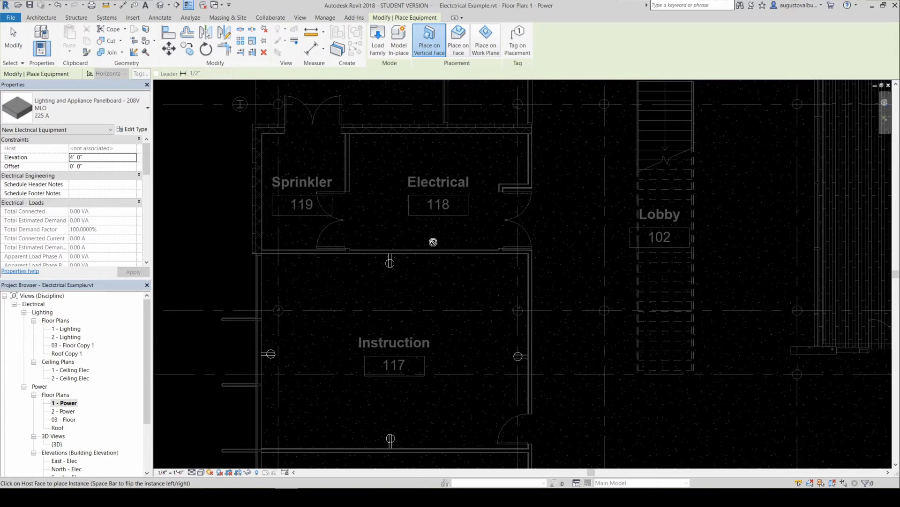
pyautogui.scroll(5, 437, 239)
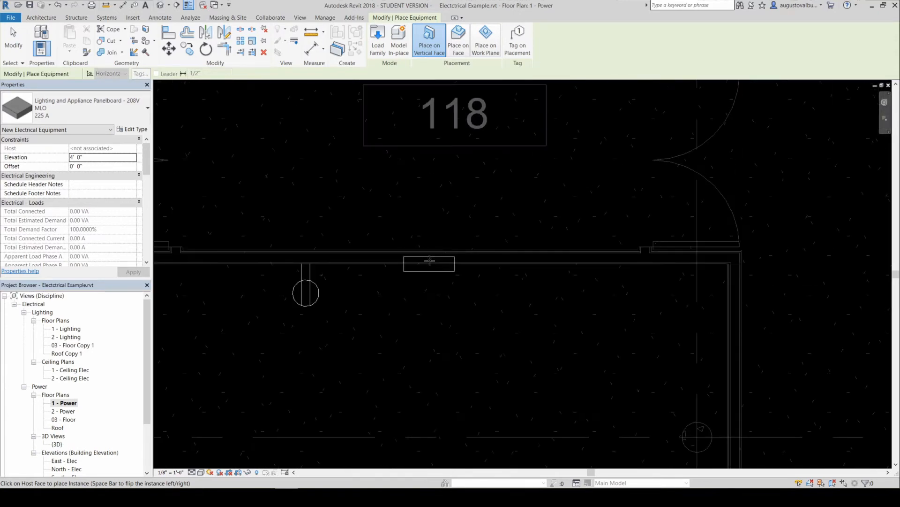
pyautogui.moveTo(428, 164); pyautogui.dragTo(429, 408, button='middle')
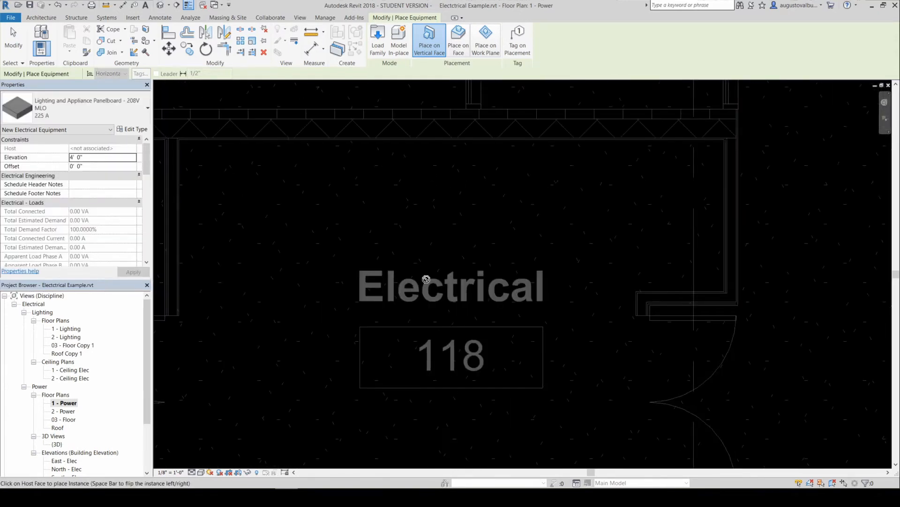
pyautogui.scroll(-2, 427, 281)
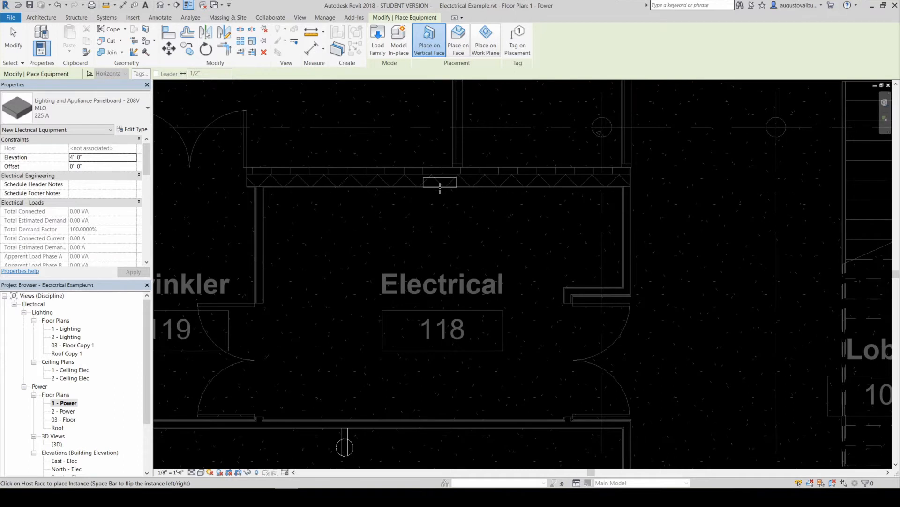
pyautogui.press('space')
pyautogui.click(379, 187)
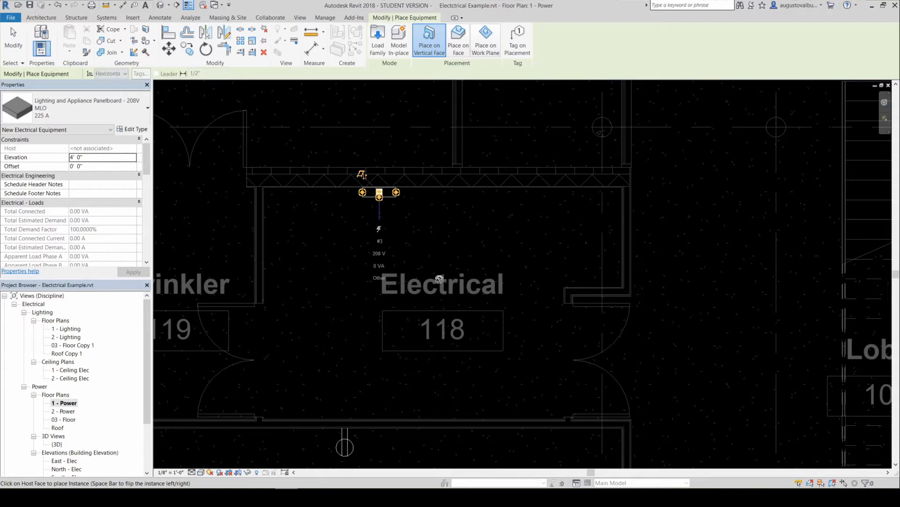
pyautogui.press('Escape')
pyautogui.press('Escape')
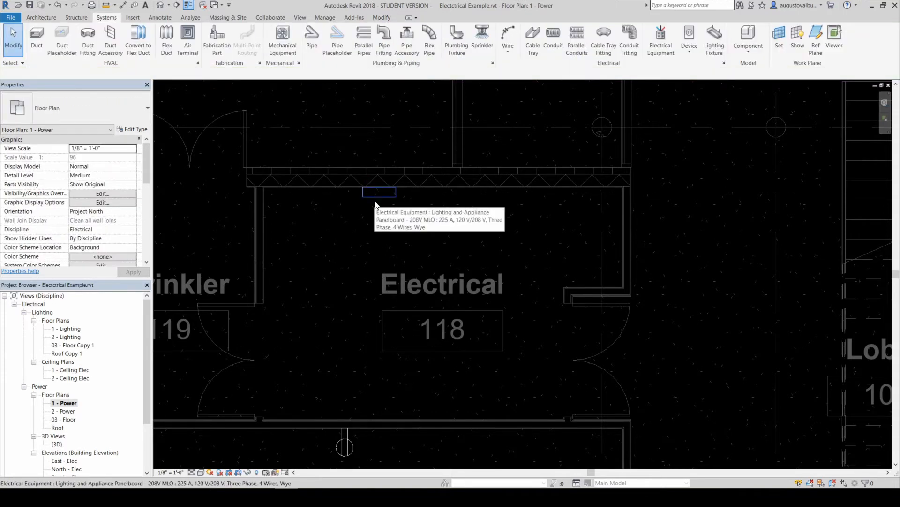
# - Create a power circuit from the duplex receptacle on the east wall of Instruction 117
pyautogui.scroll(-5, 412, 295)
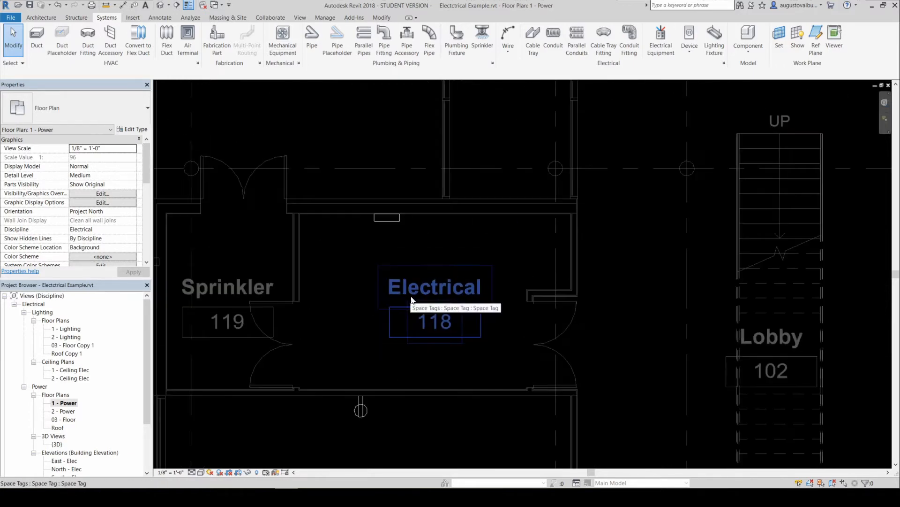
pyautogui.moveTo(410, 296); pyautogui.dragTo(420, 212, button='middle')
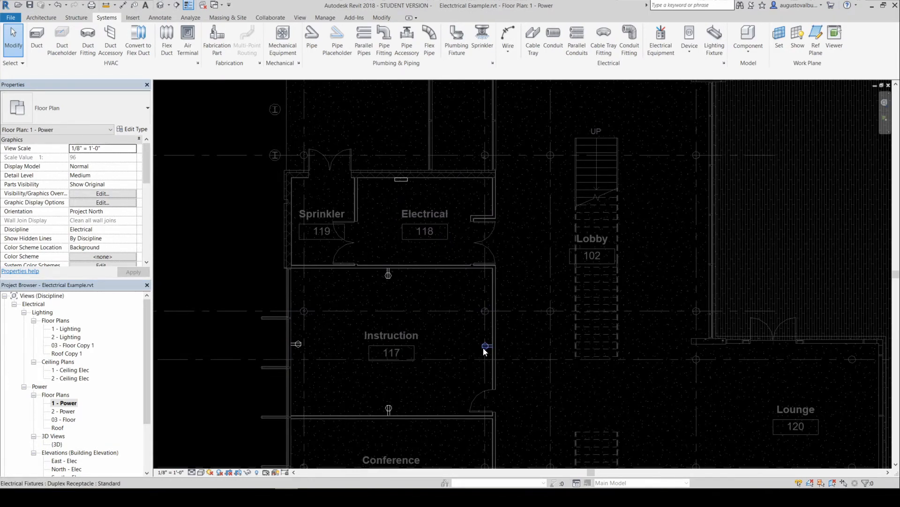
pyautogui.scroll(5, 483, 350)
pyautogui.scroll(1, 484, 353)
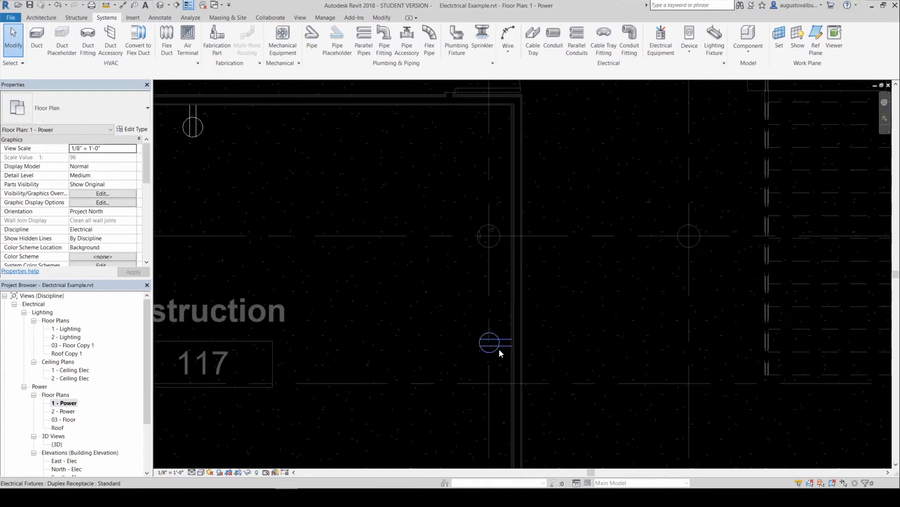
pyautogui.click(490, 343)
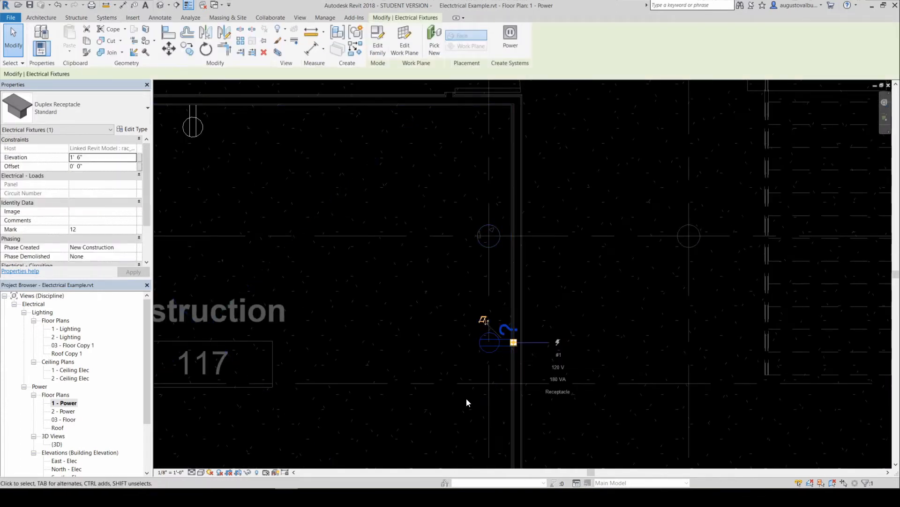
pyautogui.scroll(-2, 466, 398)
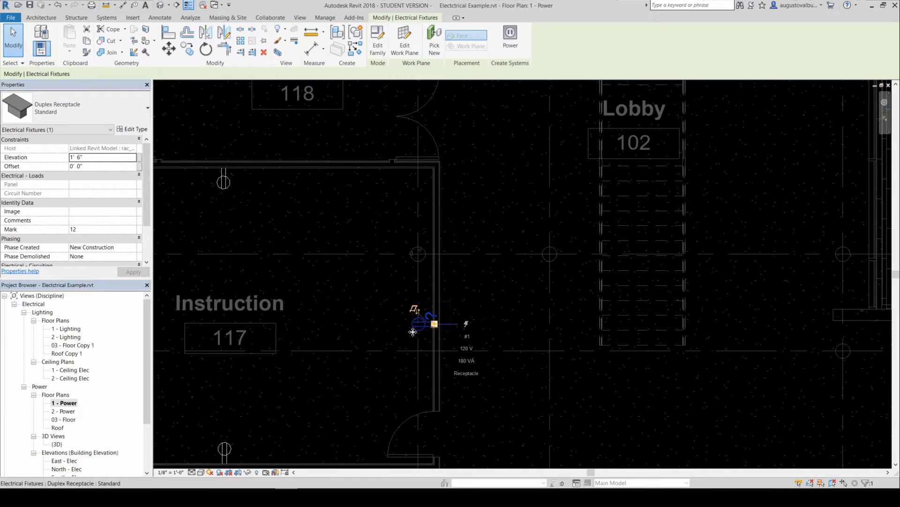
pyautogui.click(511, 42)
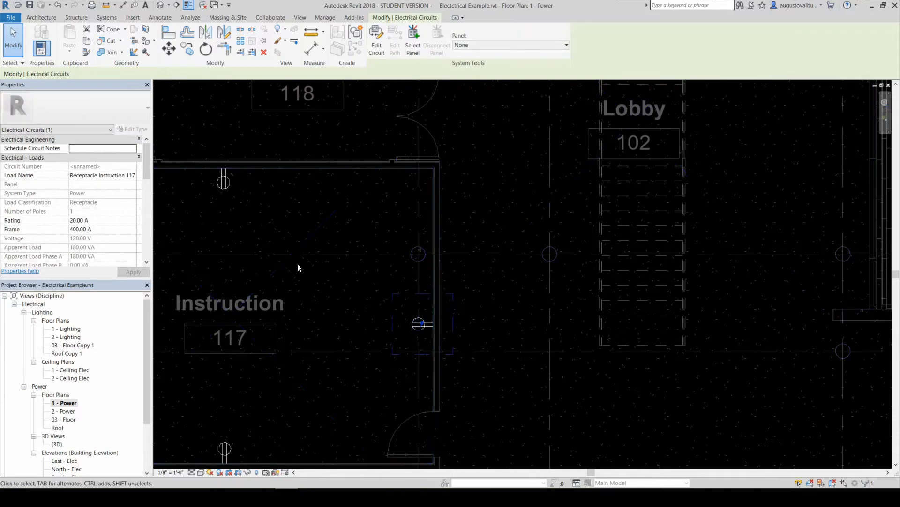
# - Assign the new receptacle circuit to the 225 A, 120 V/208 V panelboard in Electrical 118
pyautogui.moveTo(327, 260); pyautogui.dragTo(358, 289, button='middle')
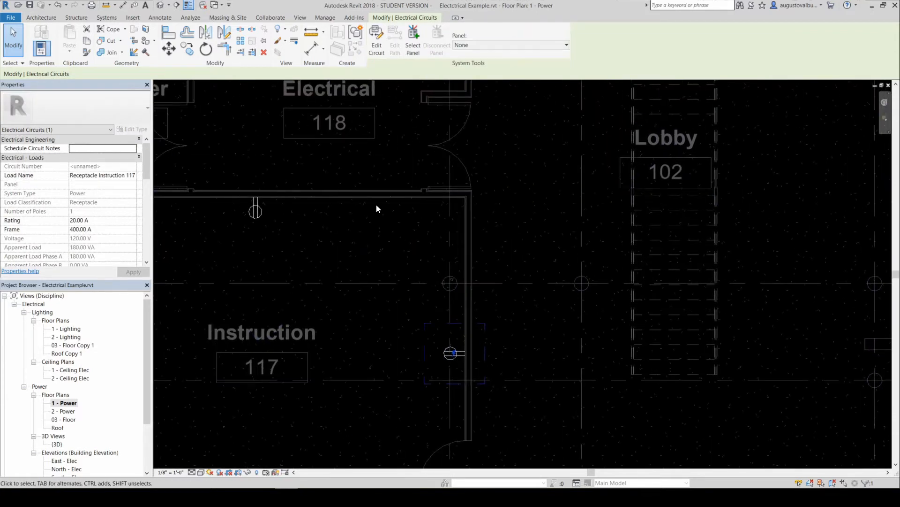
pyautogui.scroll(-2, 377, 266)
pyautogui.moveTo(374, 307); pyautogui.dragTo(395, 358, button='middle')
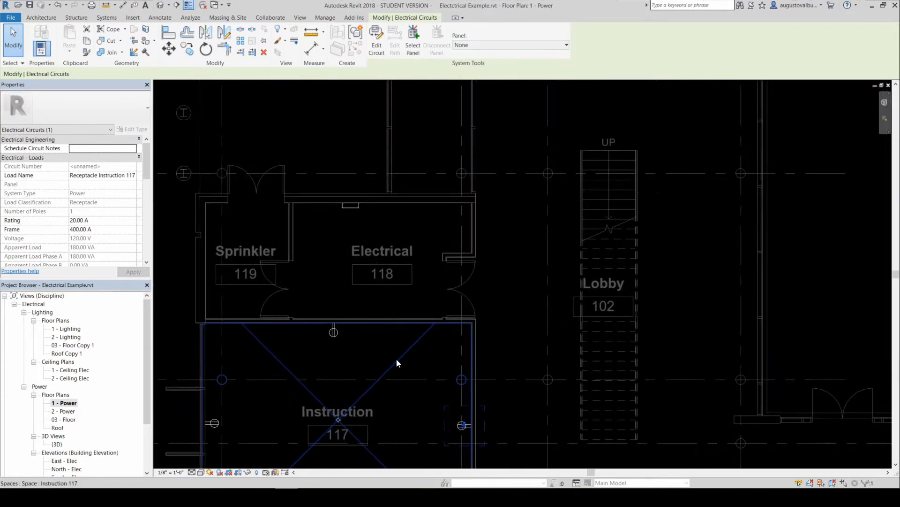
pyautogui.click(485, 47)
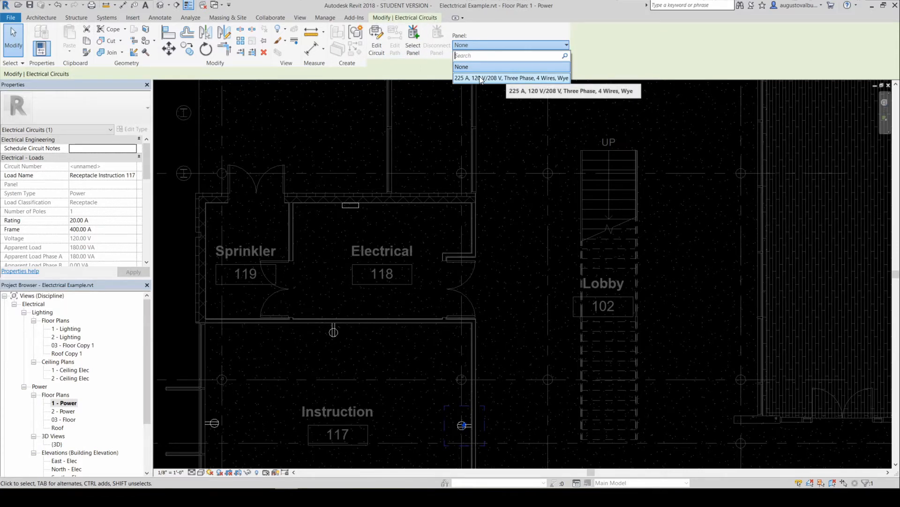
pyautogui.click(417, 45)
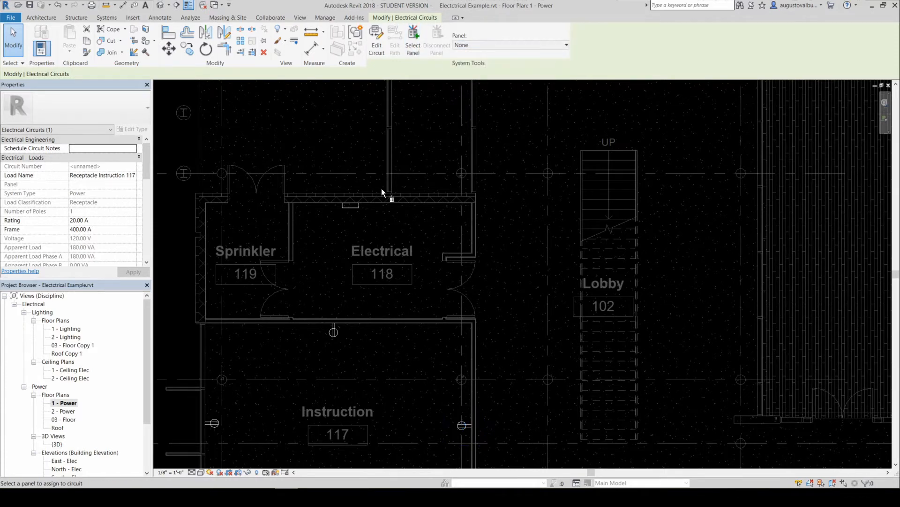
pyautogui.click(355, 205)
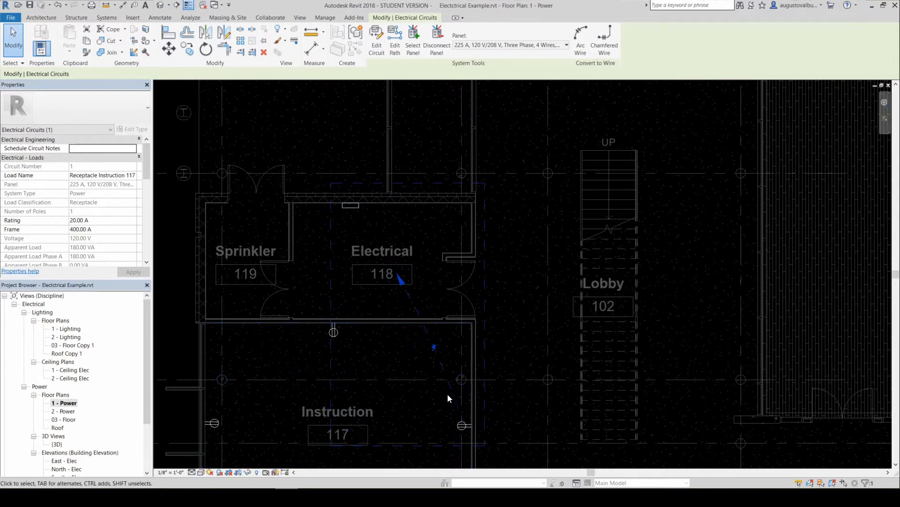
pyautogui.scroll(-3, 567, 198)
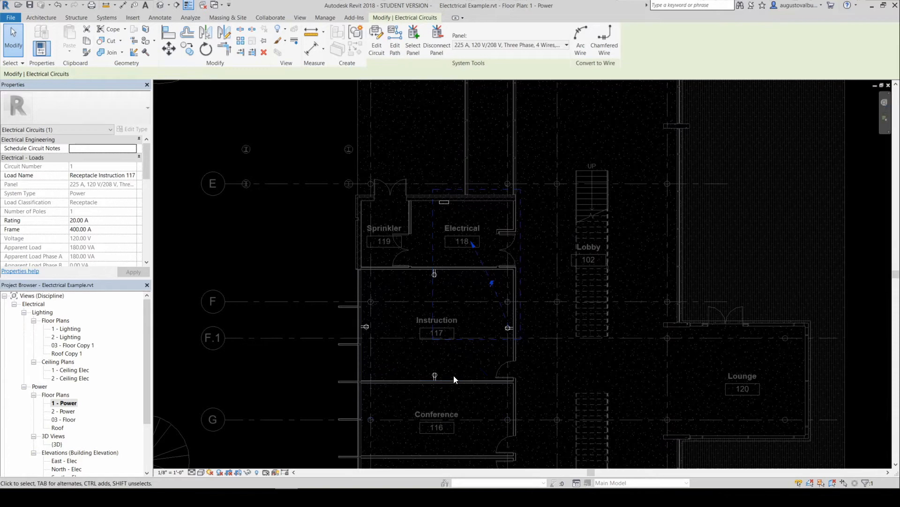
pyautogui.click(455, 353)
# - Examine the circuit of the east-wall receptacle in Instruction 117 and compare it with the west-wall receptacle
pyautogui.scroll(3, 456, 353)
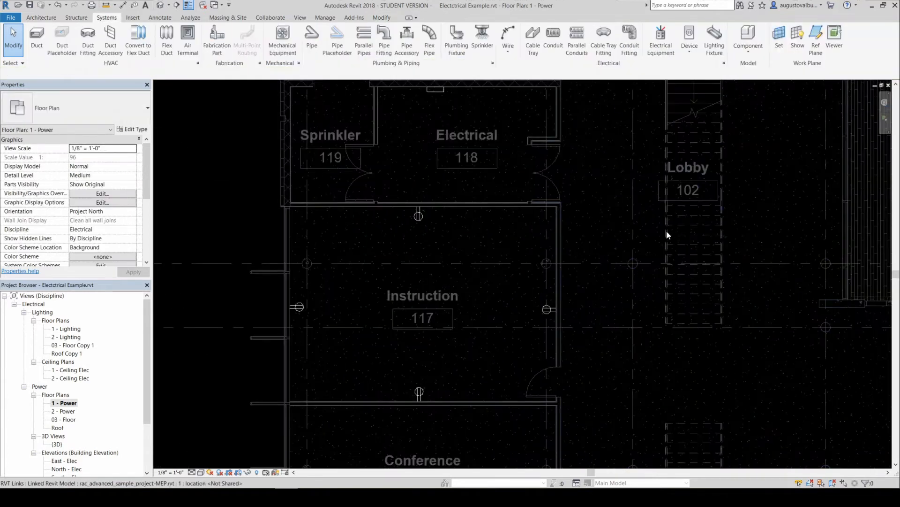
pyautogui.click(545, 315)
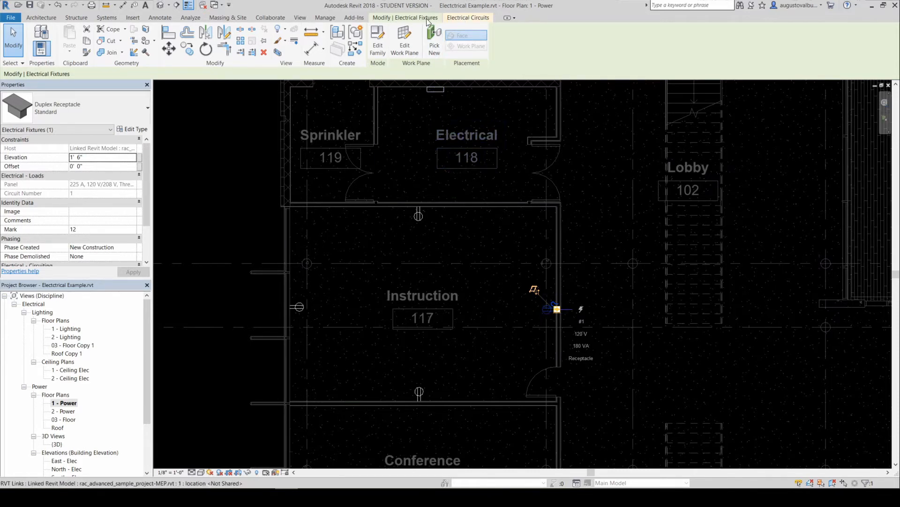
pyautogui.click(463, 19)
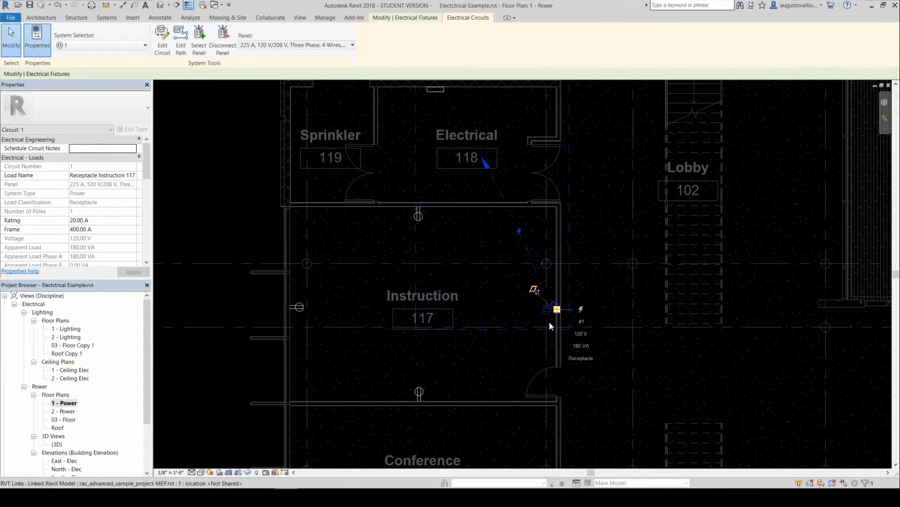
pyautogui.moveTo(521, 306); pyautogui.dragTo(511, 376, button='middle')
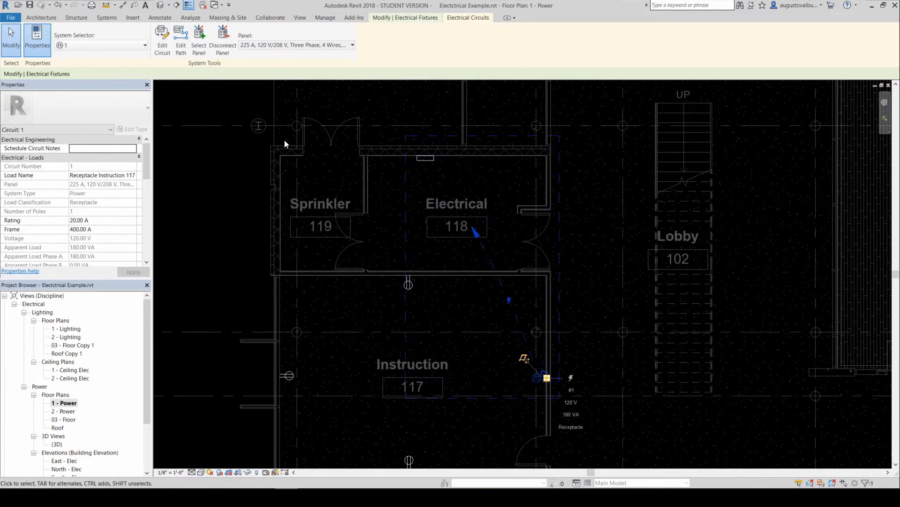
pyautogui.click(296, 378)
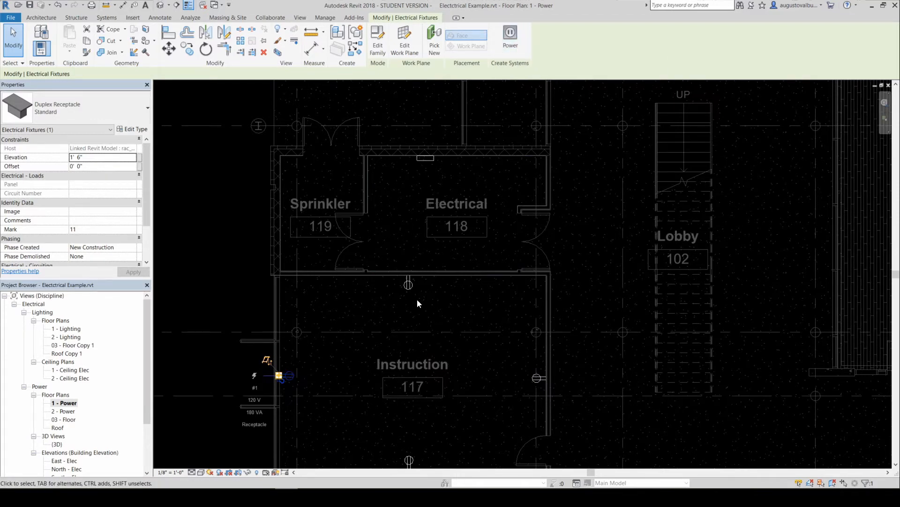
# - Add the north-, west- and south-wall receptacles of Instruction 117 to the east-wall receptacle's circuit and finish editing the circuit
pyautogui.click(546, 381)
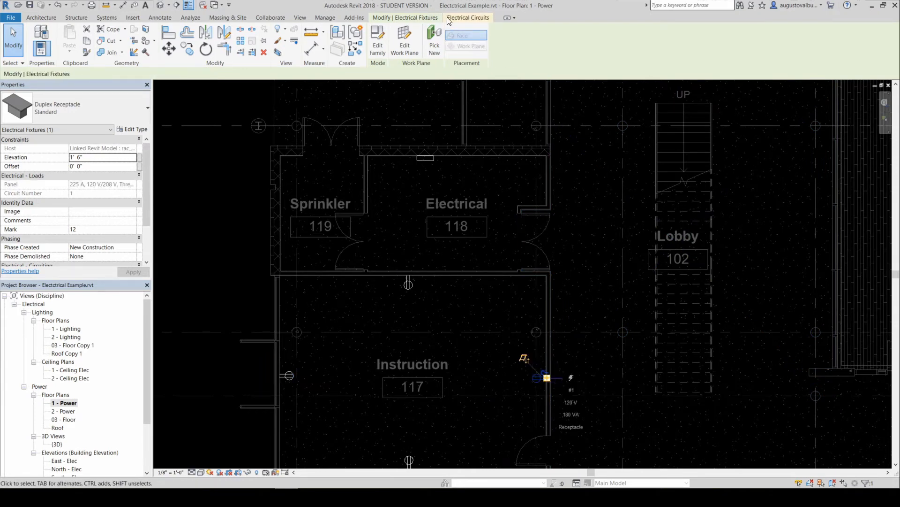
pyautogui.click(460, 17)
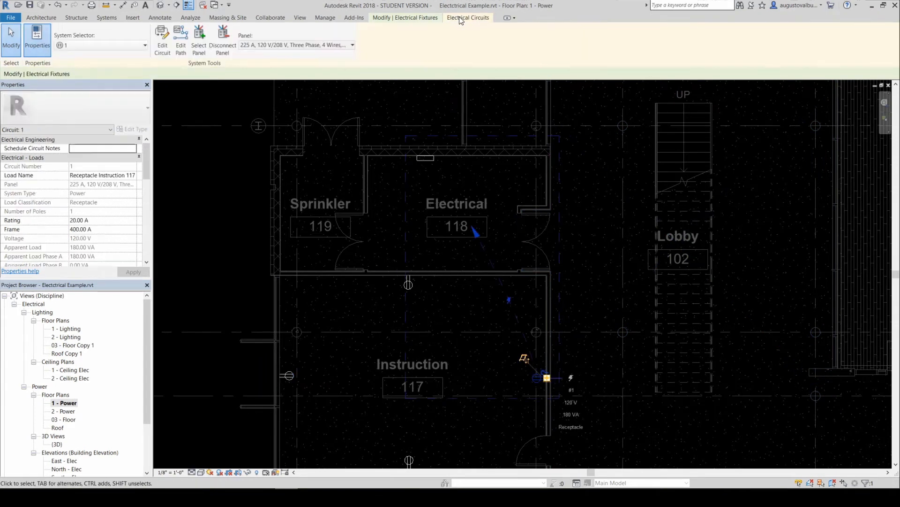
pyautogui.click(163, 42)
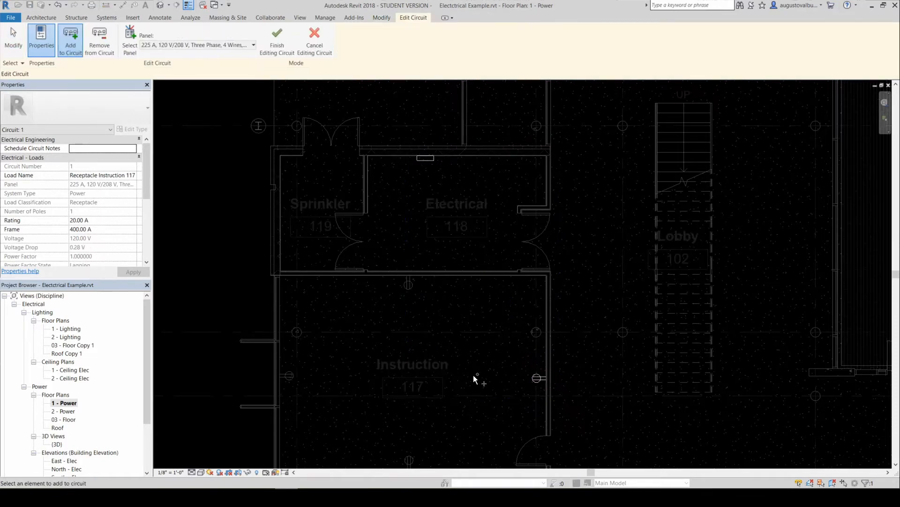
pyautogui.scroll(-2, 533, 311)
pyautogui.scroll(1, 530, 316)
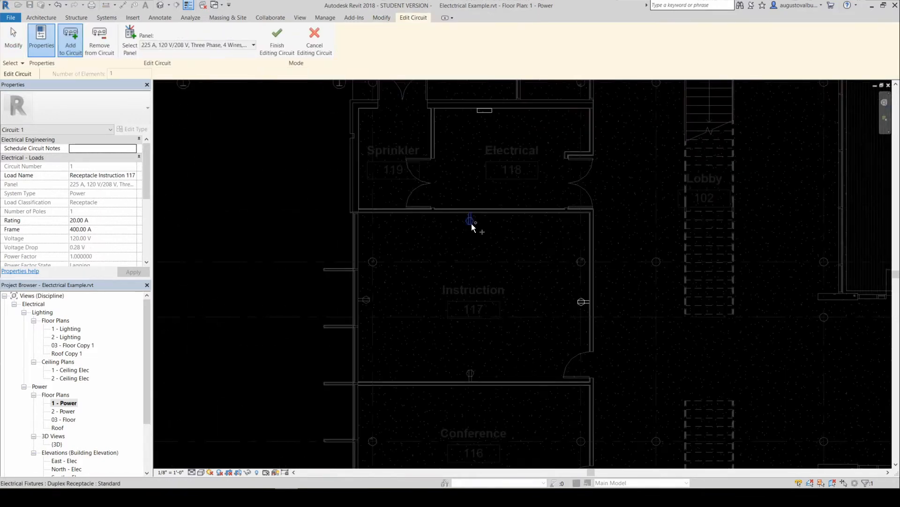
pyautogui.click(366, 300)
pyautogui.click(470, 220)
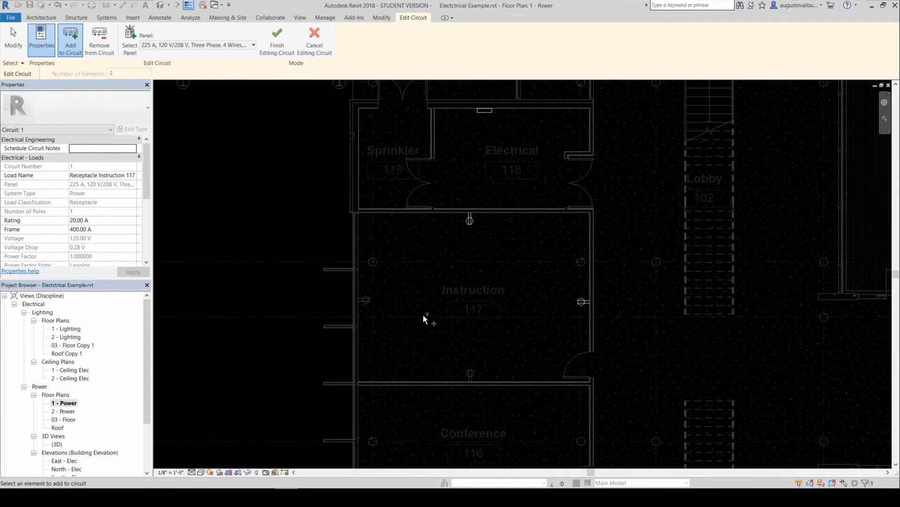
pyautogui.click(366, 300)
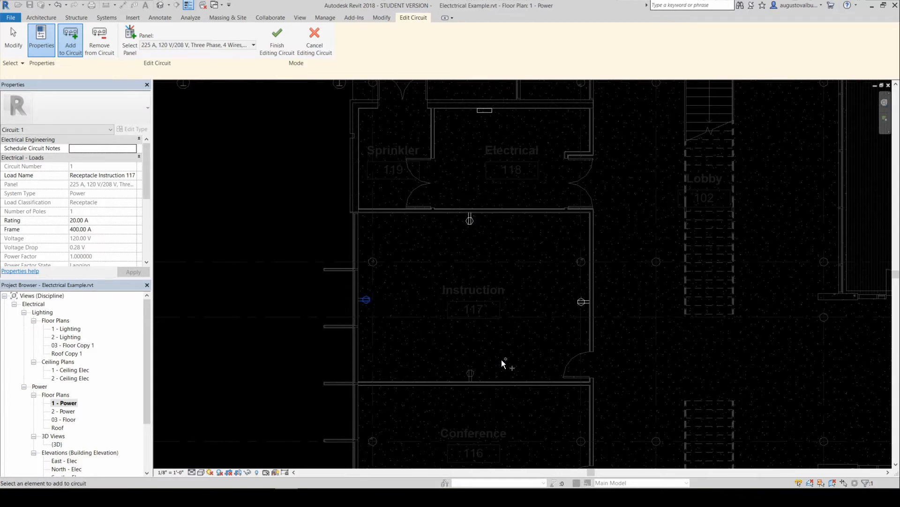
pyautogui.click(468, 376)
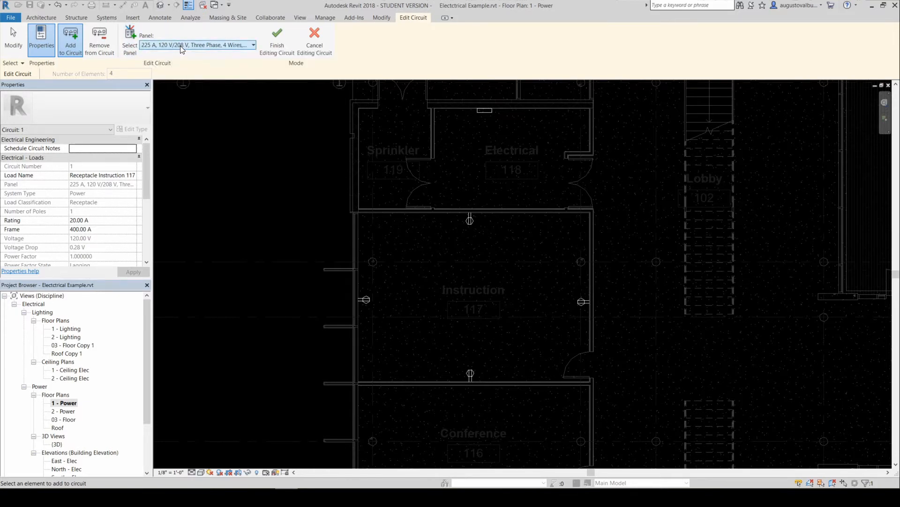
pyautogui.click(283, 43)
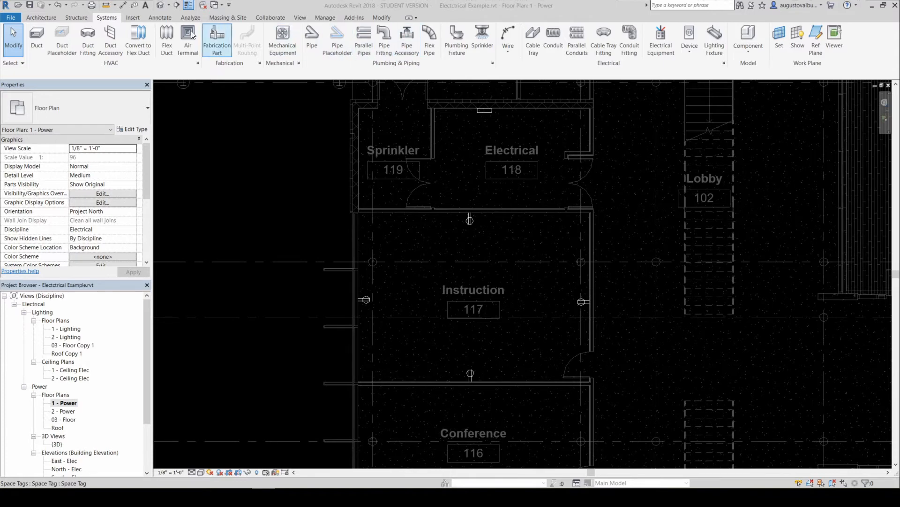
# - Load the family Junction Boxes - Load.rfa from the US Imperial library's Electrical, MEP, Electric Power, Distribution folder
pyautogui.click(139, 19)
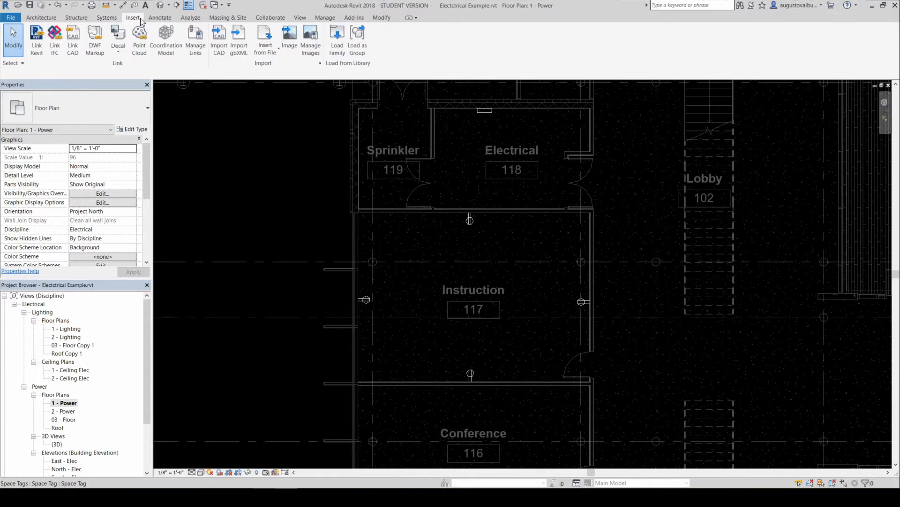
pyautogui.click(337, 38)
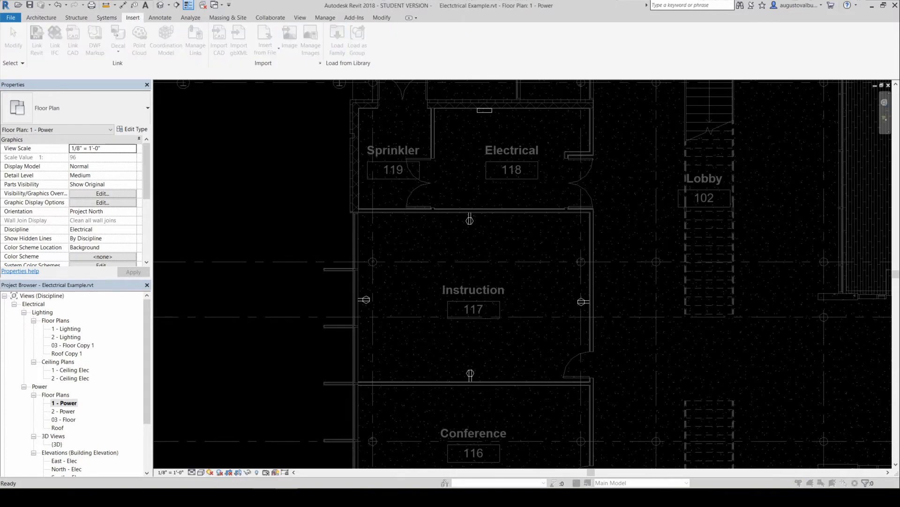
pyautogui.moveTo(546, 158); pyautogui.dragTo(499, 169)
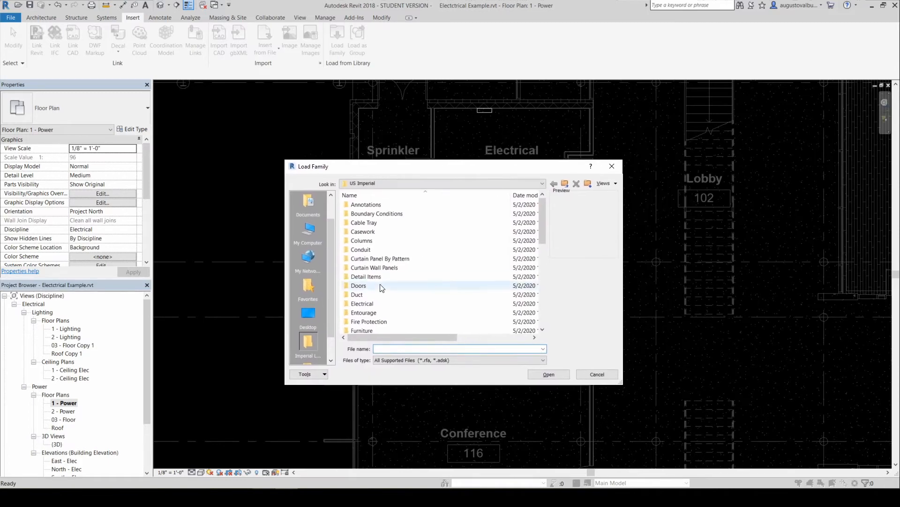
pyautogui.doubleClick(373, 305)
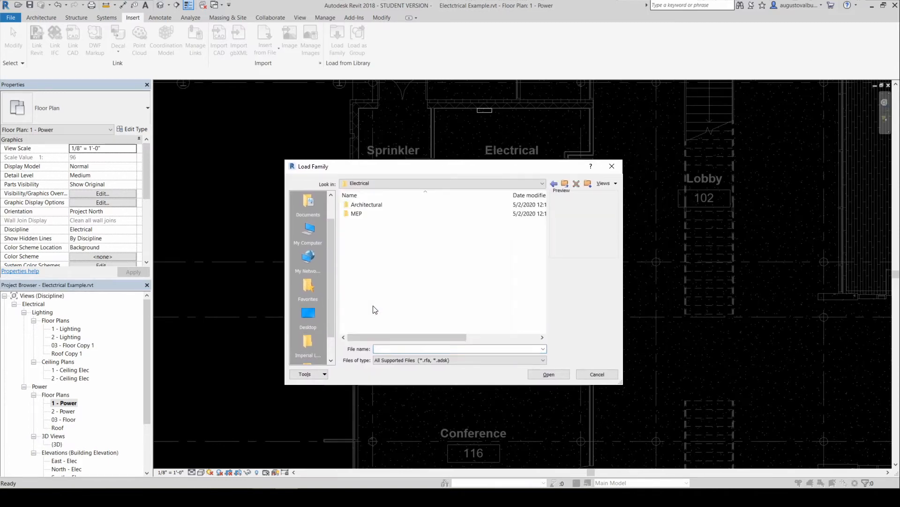
pyautogui.doubleClick(364, 214)
pyautogui.doubleClick(419, 214)
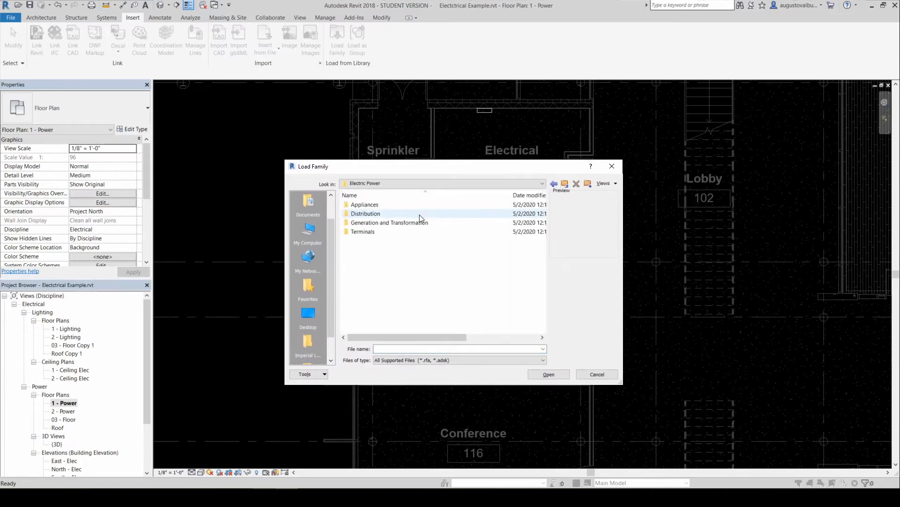
pyautogui.doubleClick(419, 214)
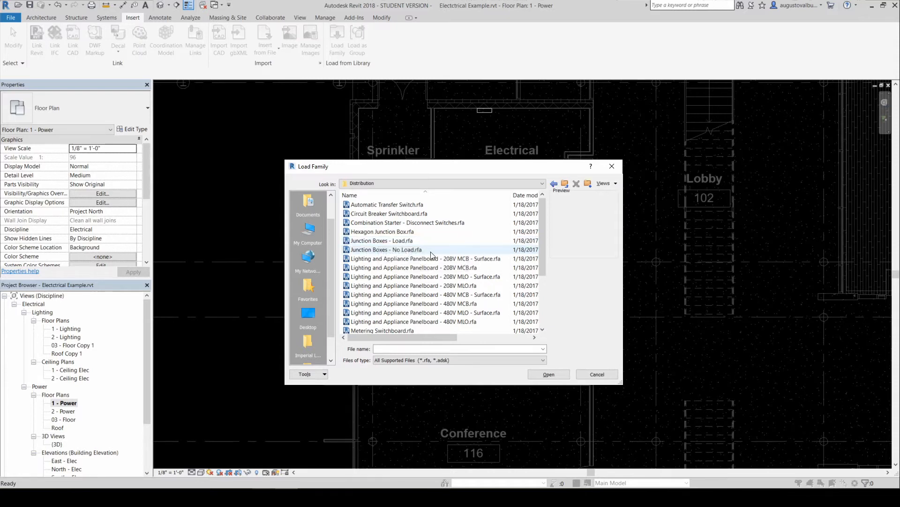
pyautogui.click(370, 247)
pyautogui.click(370, 242)
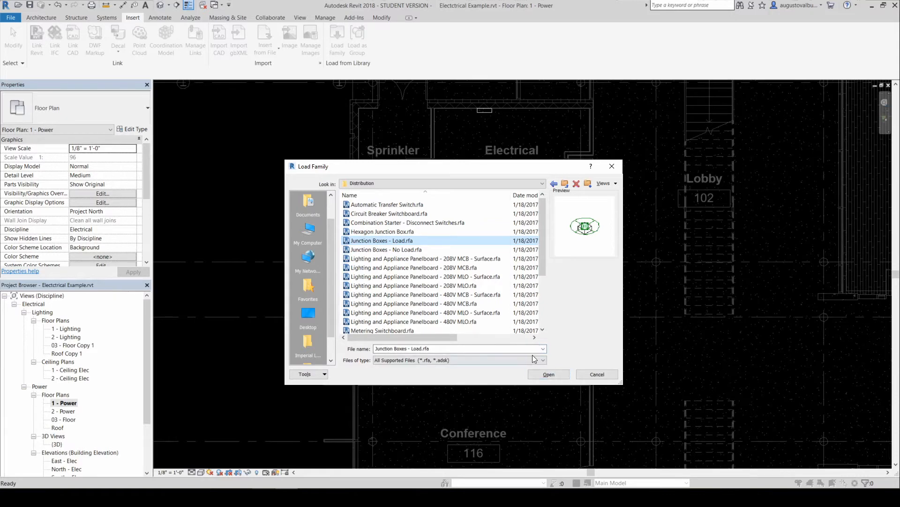
pyautogui.click(545, 373)
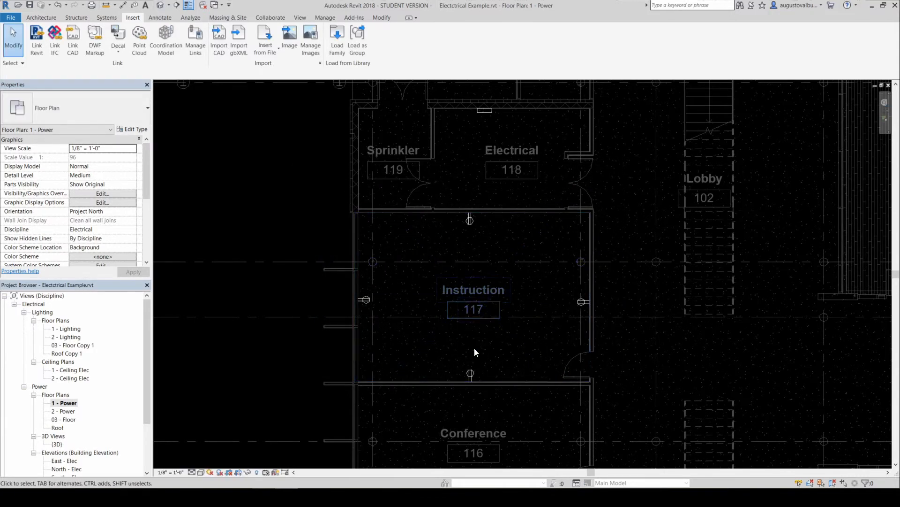
pyautogui.click(118, 21)
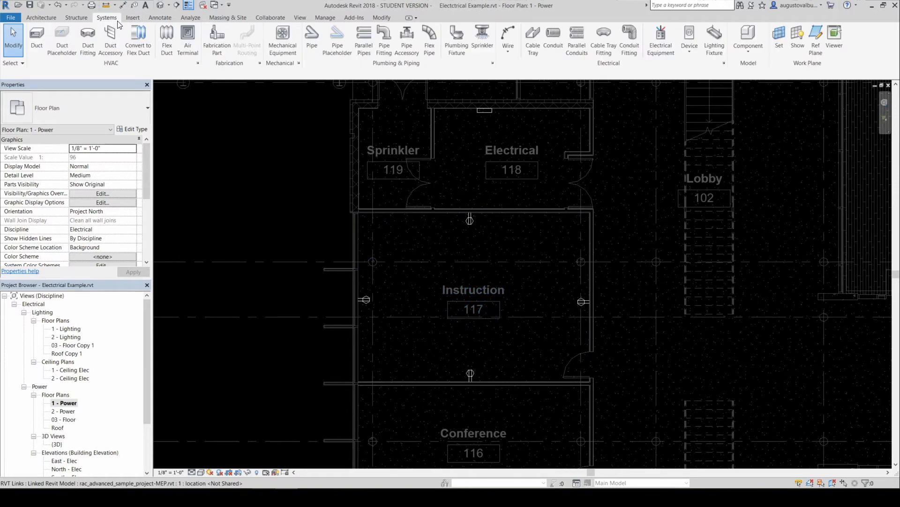
pyautogui.click(662, 37)
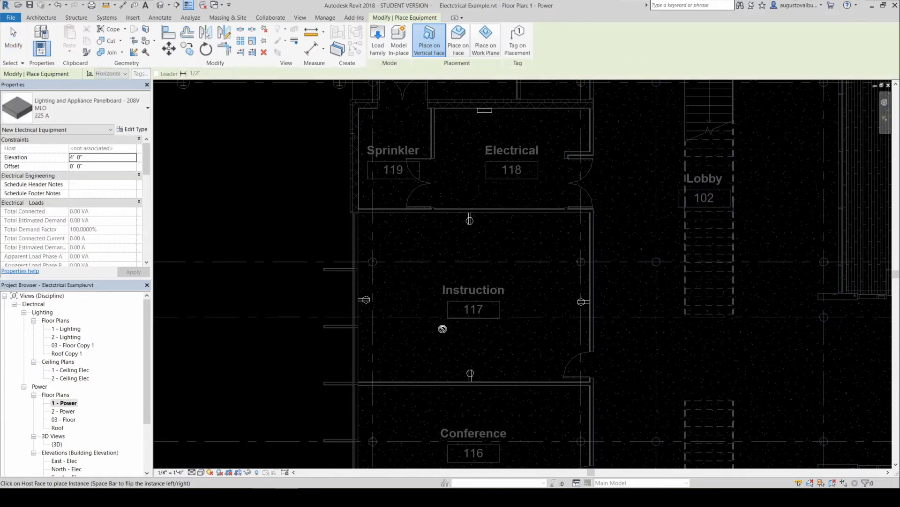
pyautogui.click(112, 109)
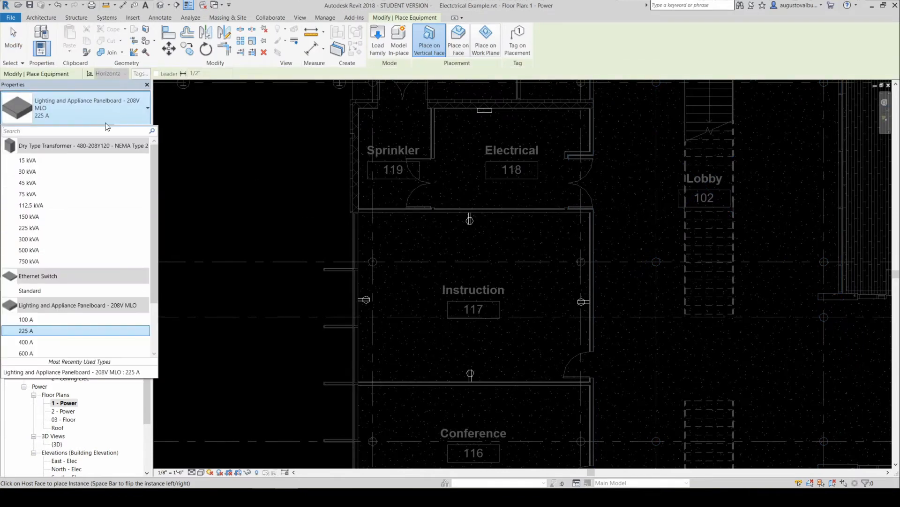
pyautogui.scroll(-3, 81, 197)
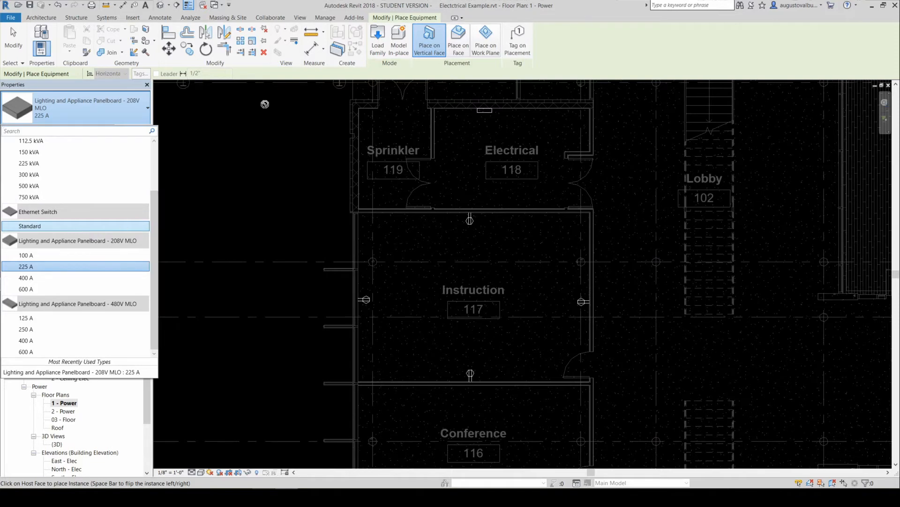
# - Place a Junction Boxes - Load device, type 4" Square 120 - 1, on the west wall of Instruction 117, south of the receptacle
pyautogui.click(107, 18)
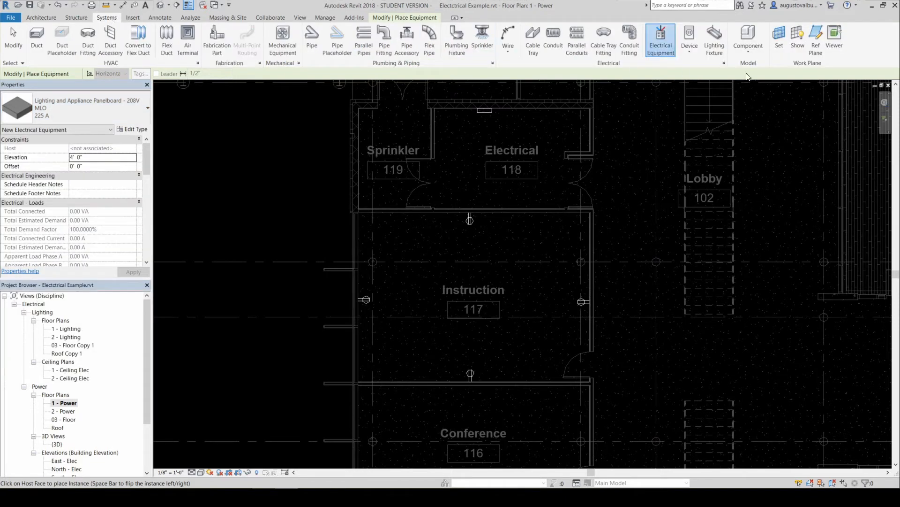
pyautogui.click(694, 55)
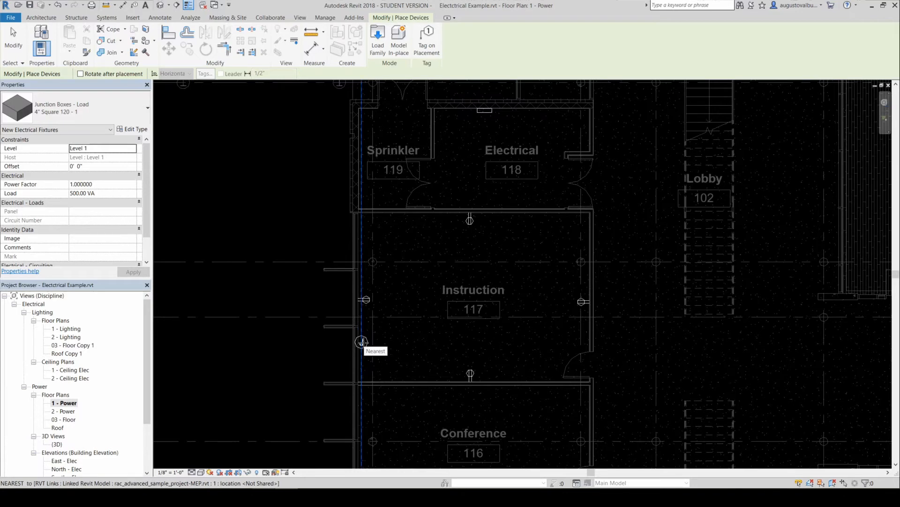
pyautogui.click(362, 342)
pyautogui.click(362, 342)
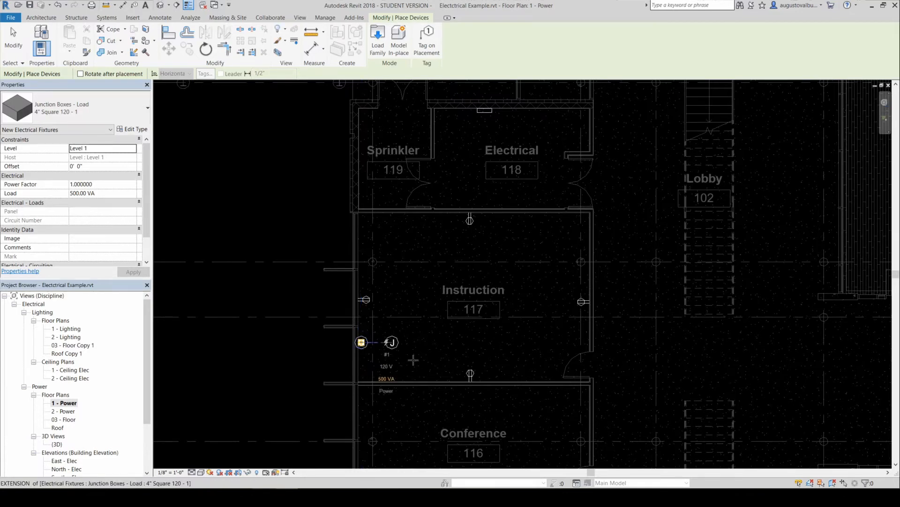
pyautogui.press('Escape')
pyautogui.press('Escape')
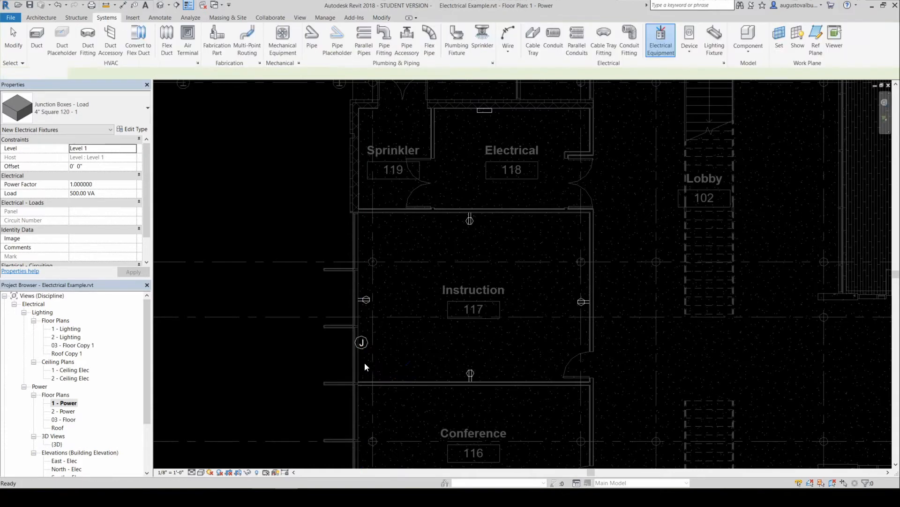
# - Create a power circuit for the west-wall junction box in Instruction 117 on the 225 A, 120 V/208 V panel
pyautogui.click(361, 344)
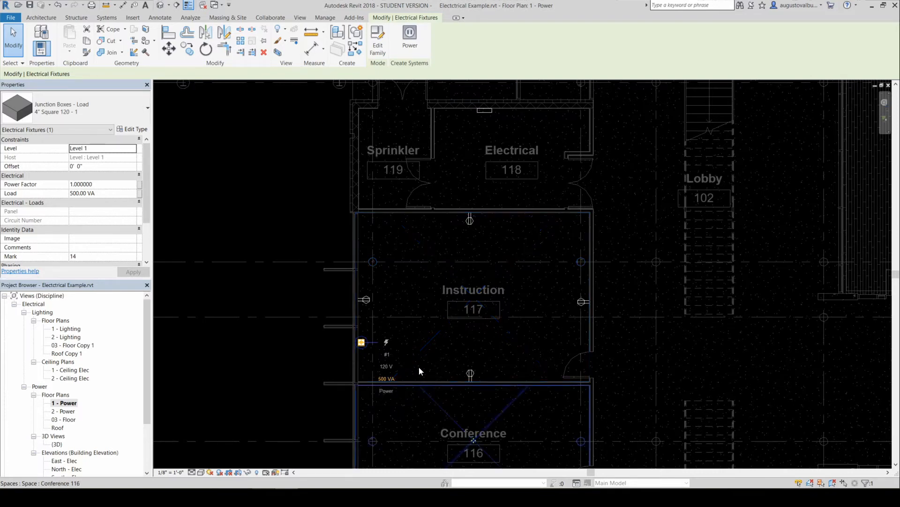
pyautogui.press('Escape')
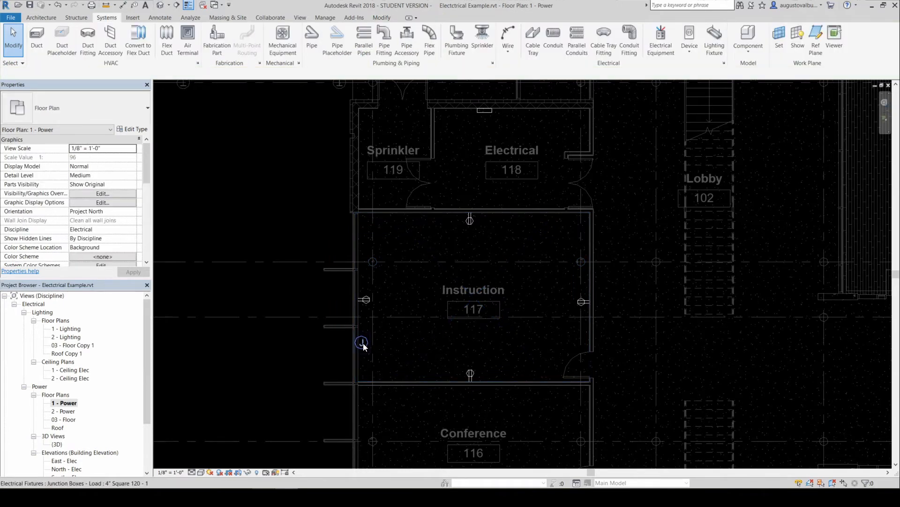
pyautogui.click(363, 344)
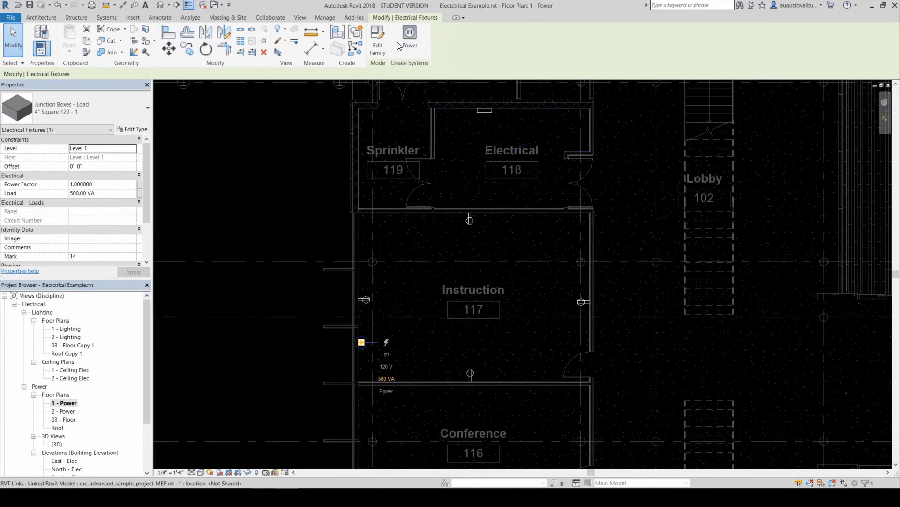
pyautogui.click(412, 38)
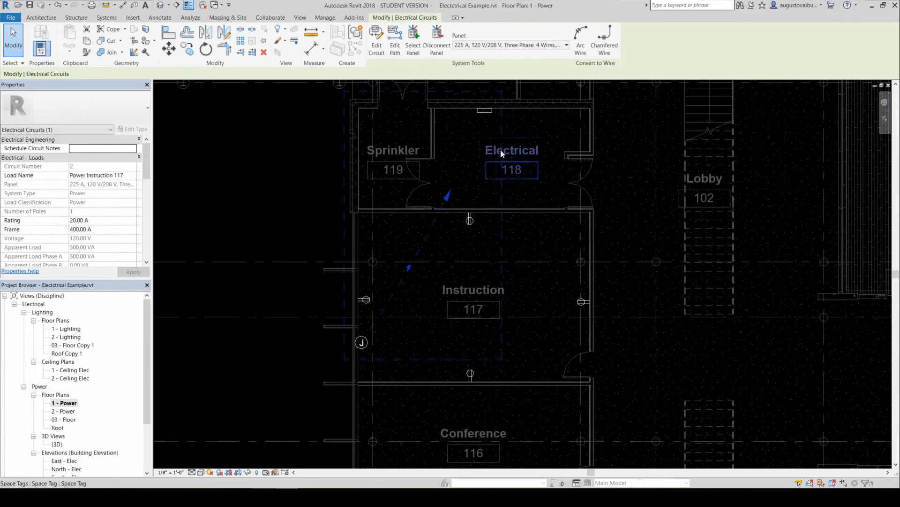
# - Examine the properties of the panelboard and junction box and compare the circuit with those of the west- and south-wall receptacles
pyautogui.click(488, 113)
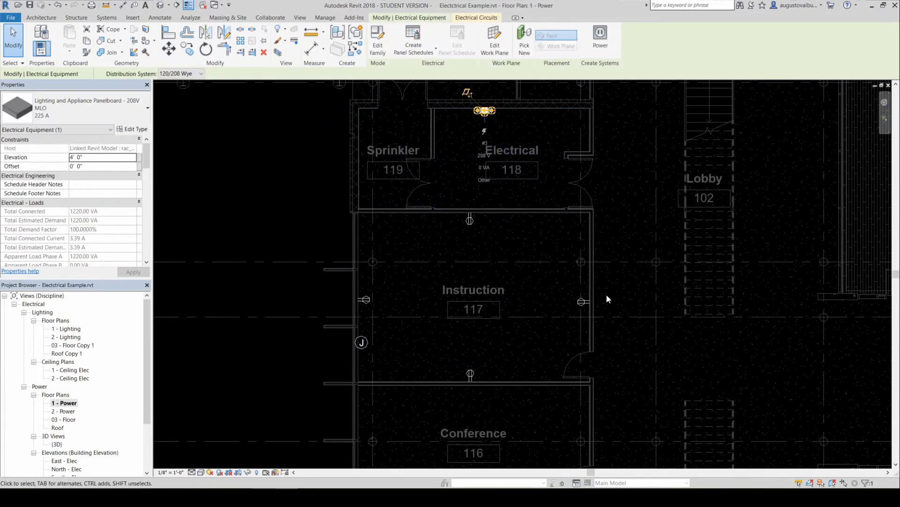
pyautogui.click(370, 341)
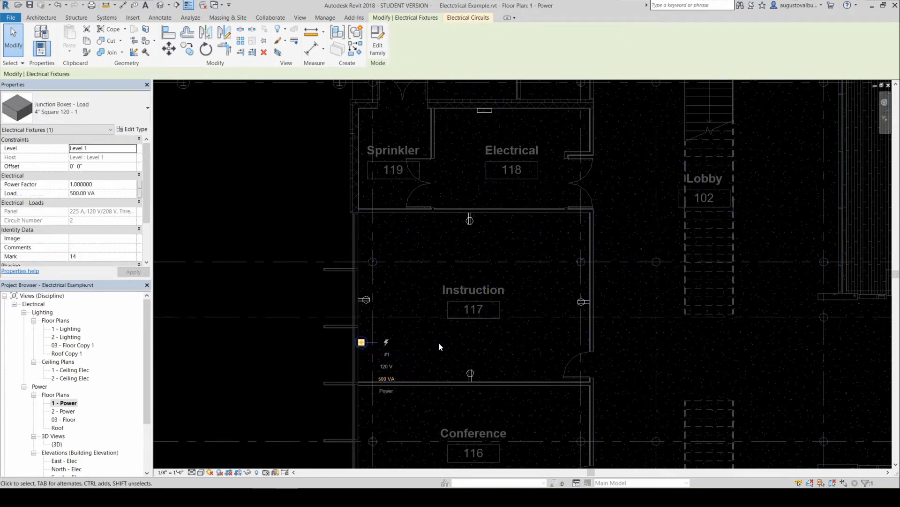
pyautogui.scroll(-3, 127, 223)
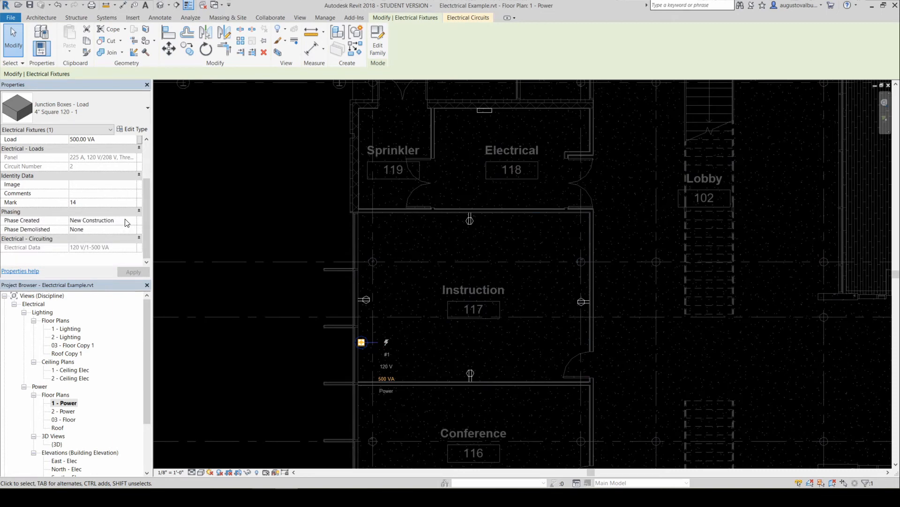
pyautogui.scroll(3, 126, 223)
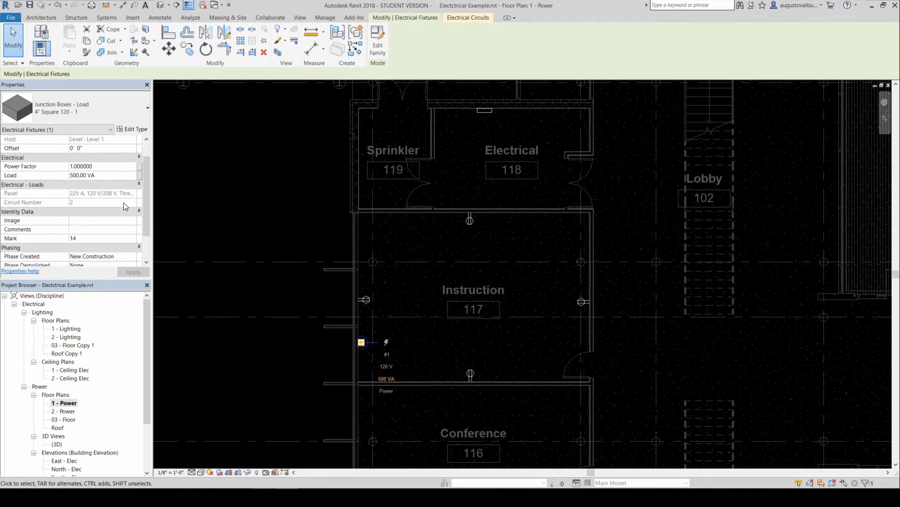
pyautogui.scroll(2, 123, 202)
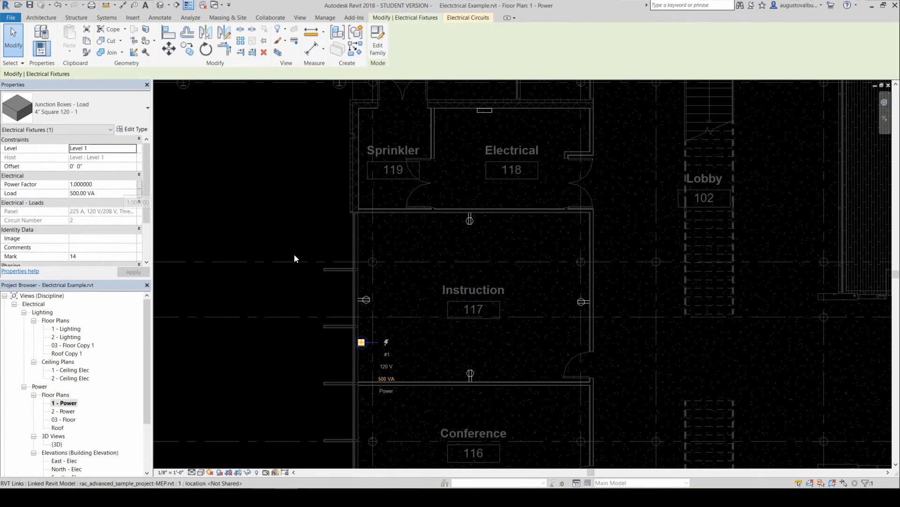
pyautogui.click(368, 301)
pyautogui.click(471, 375)
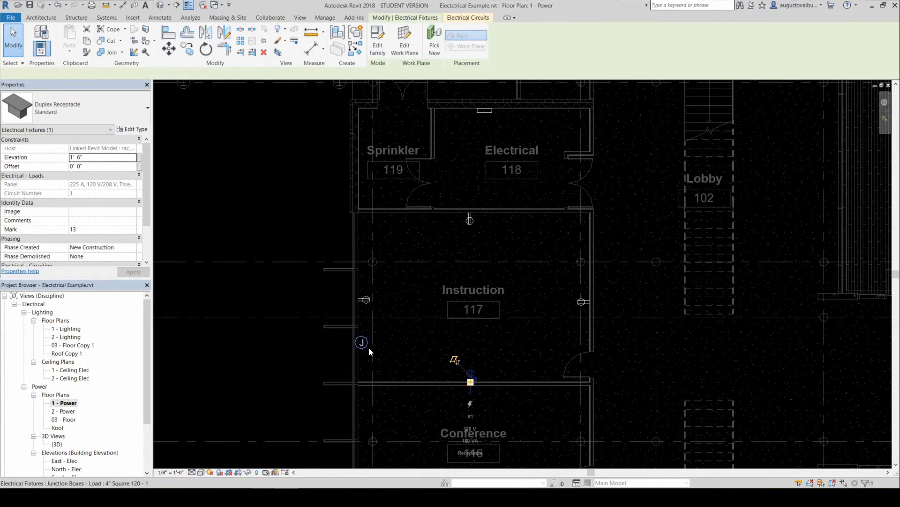
# - Change the west-wall junction box in Instruction 117 to type 4" Square 208 - 2
pyautogui.click(367, 347)
pyautogui.click(78, 107)
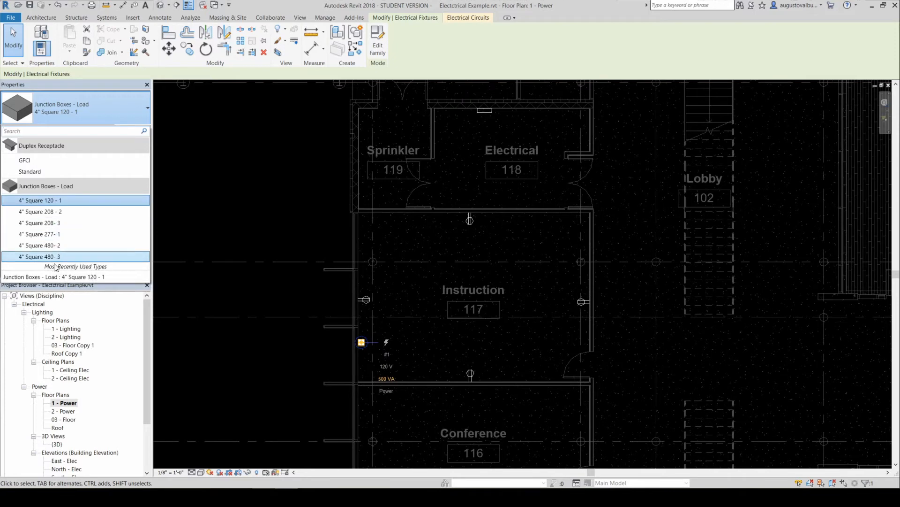
pyautogui.click(88, 113)
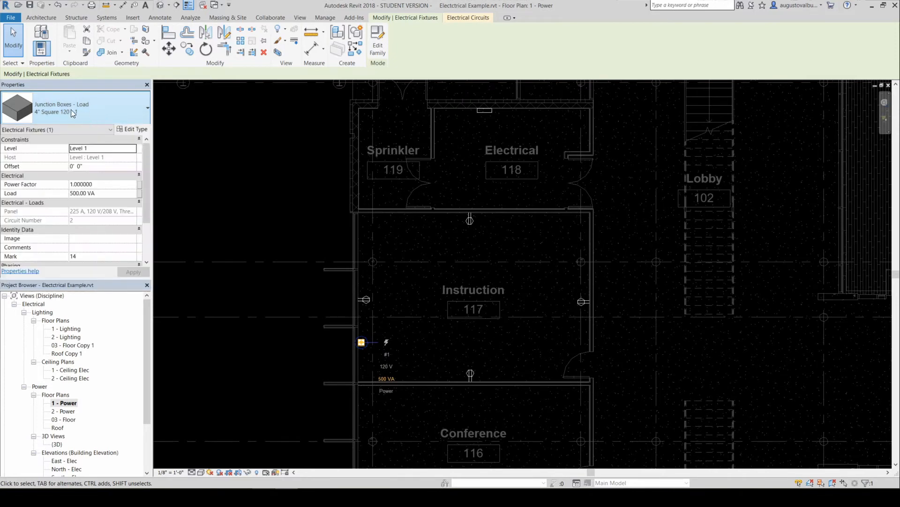
pyautogui.click(71, 109)
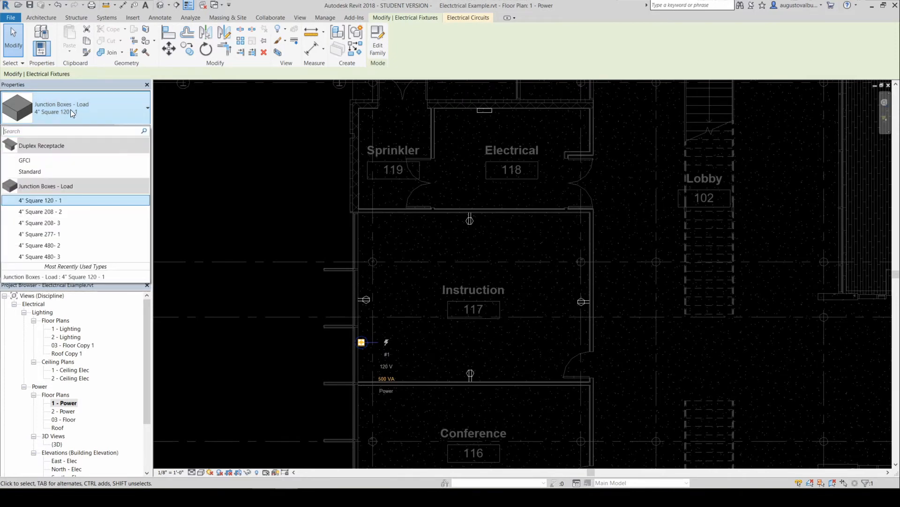
pyautogui.click(61, 212)
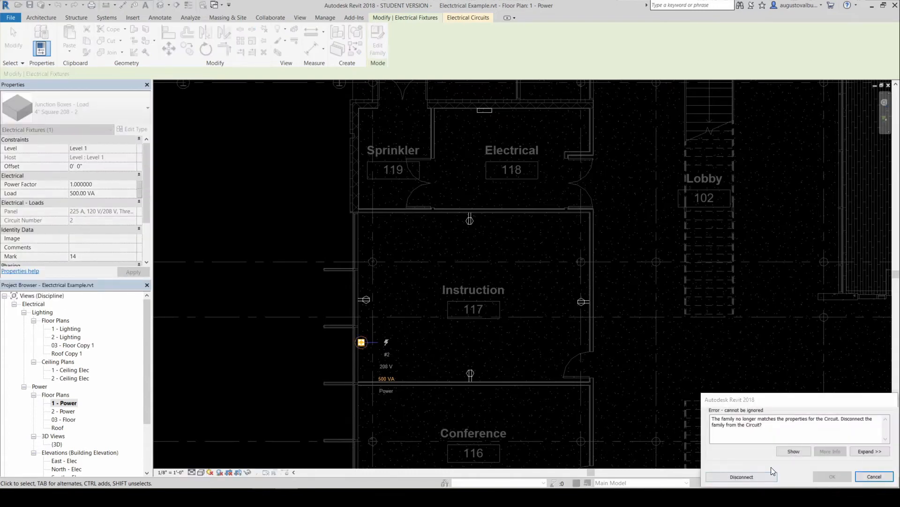
# - Review the circuit mismatch error and disconnect the junction box from its existing circuit
pyautogui.moveTo(713, 419); pyautogui.dragTo(758, 423)
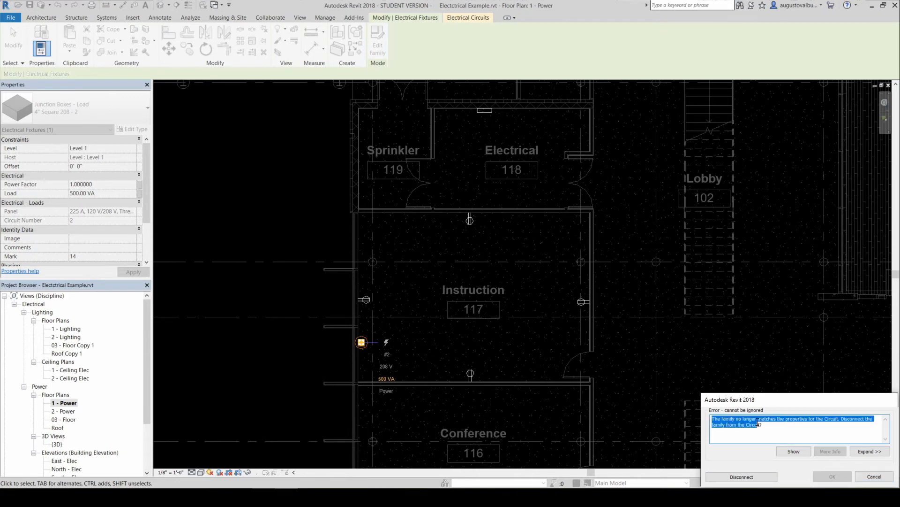
pyautogui.click(716, 421)
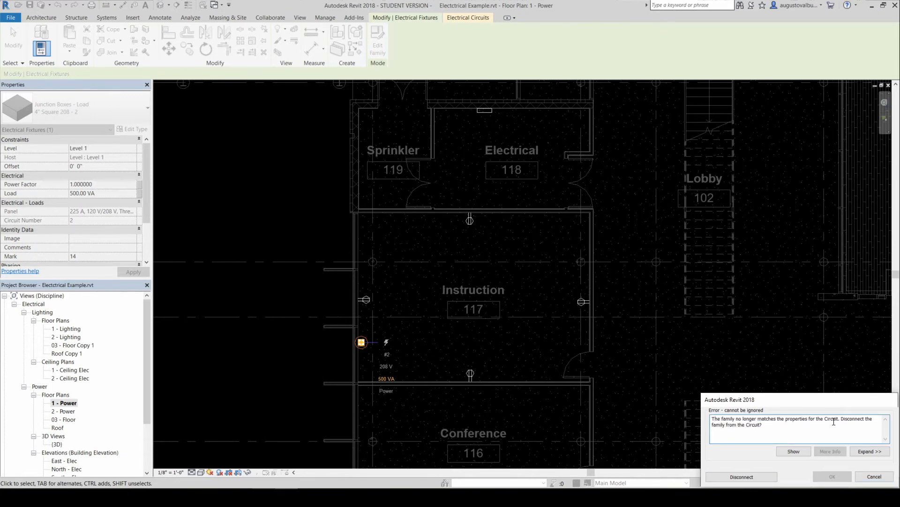
pyautogui.moveTo(841, 421); pyautogui.dragTo(879, 427)
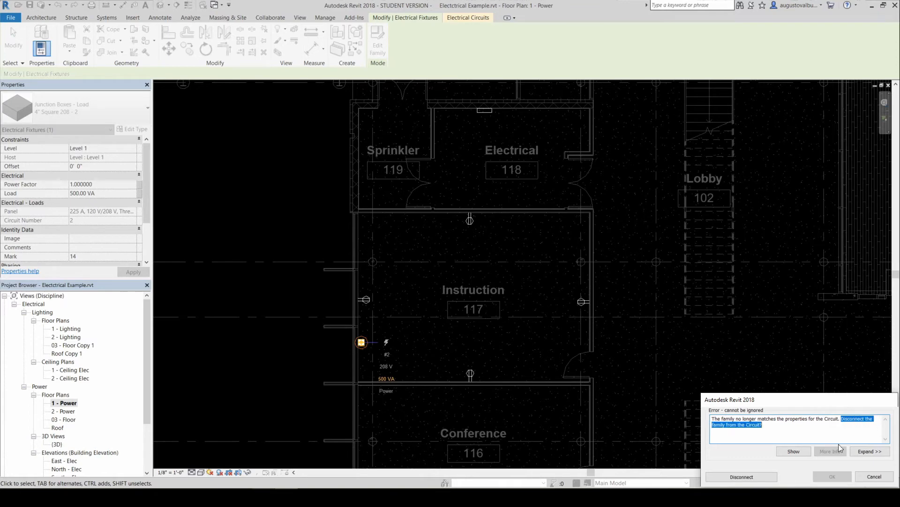
pyautogui.click(775, 431)
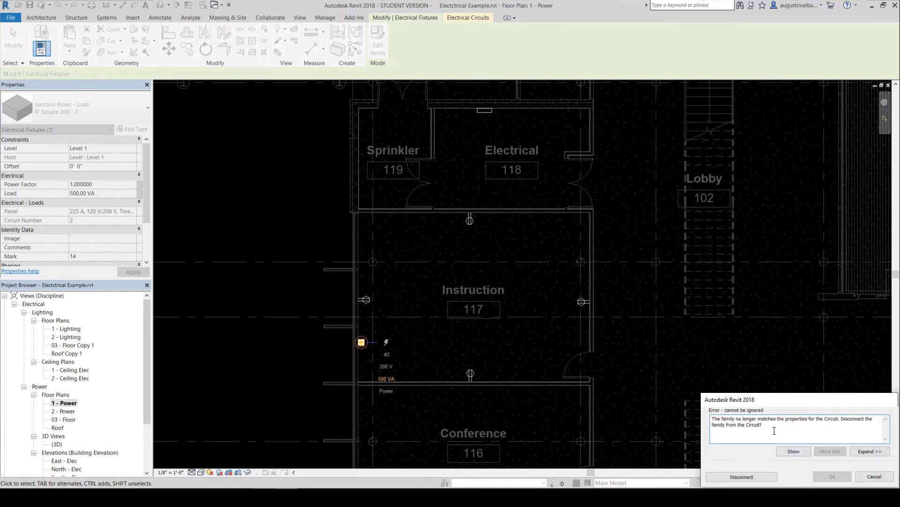
pyautogui.click(750, 477)
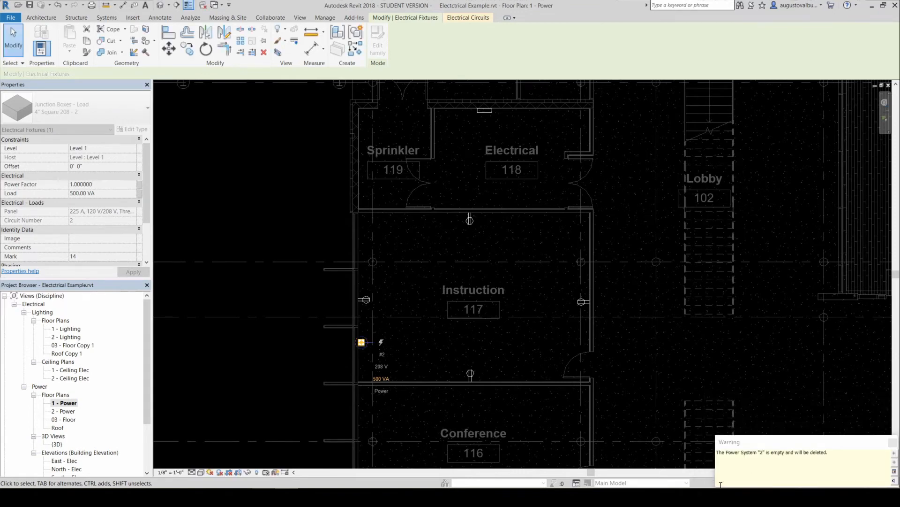
# - Create a new power circuit for the 208 V junction box on the 225 A, 120 V/208 V three-phase panel
pyautogui.click(408, 350)
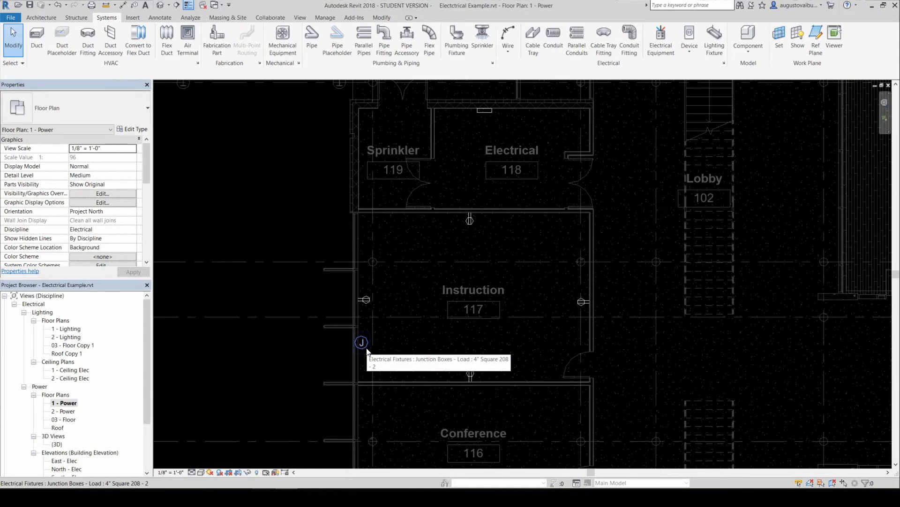
pyautogui.click(367, 350)
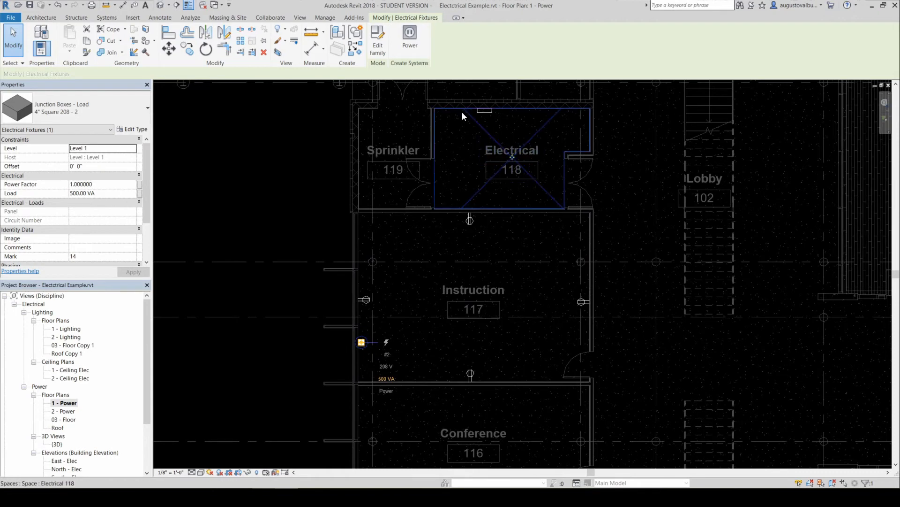
pyautogui.click(405, 37)
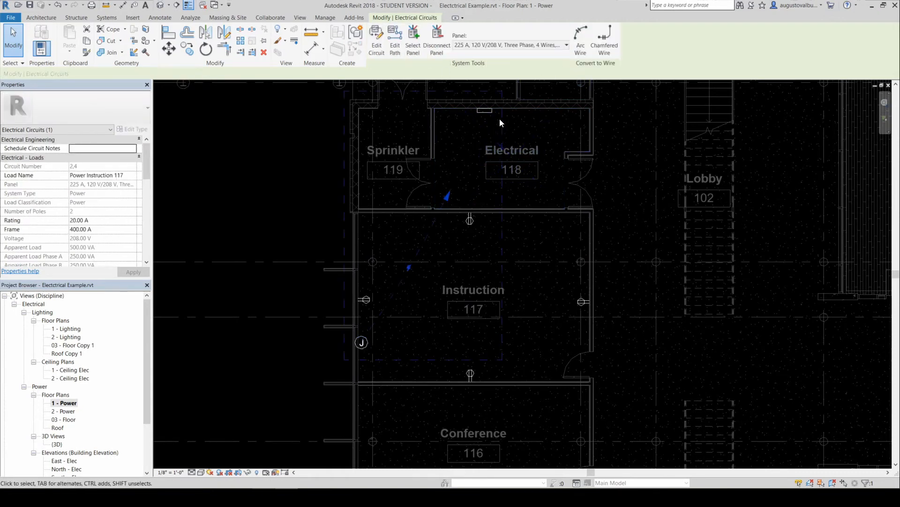
# - Examine the panelboard's loads and compare the junction box's circuit with the south-wall receptacle's circuit
pyautogui.click(489, 111)
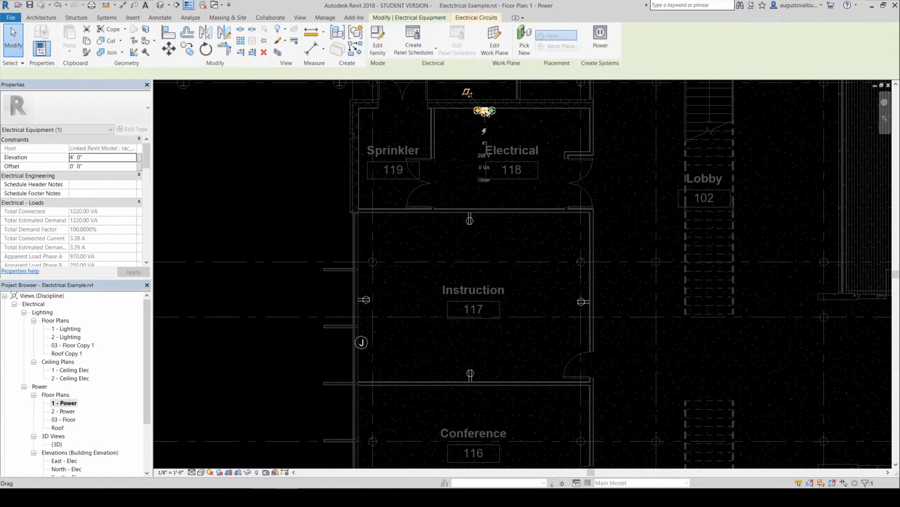
pyautogui.click(366, 352)
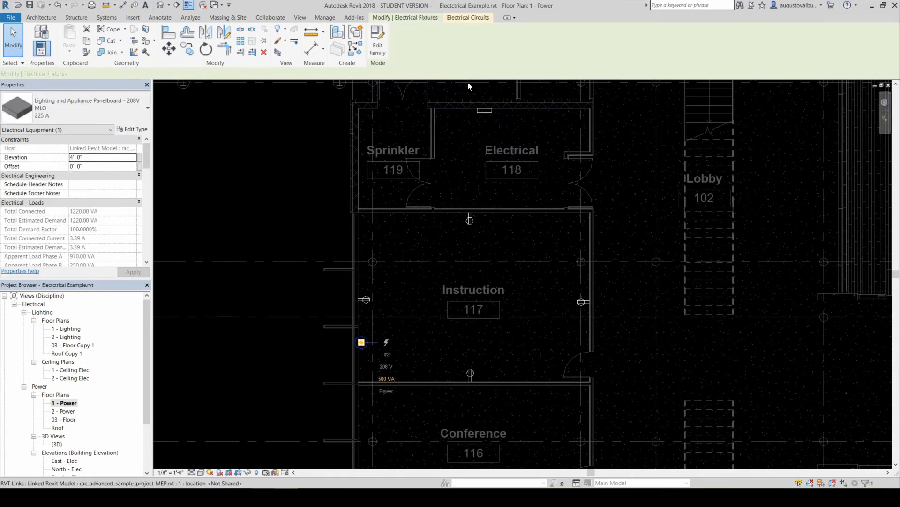
pyautogui.click(476, 19)
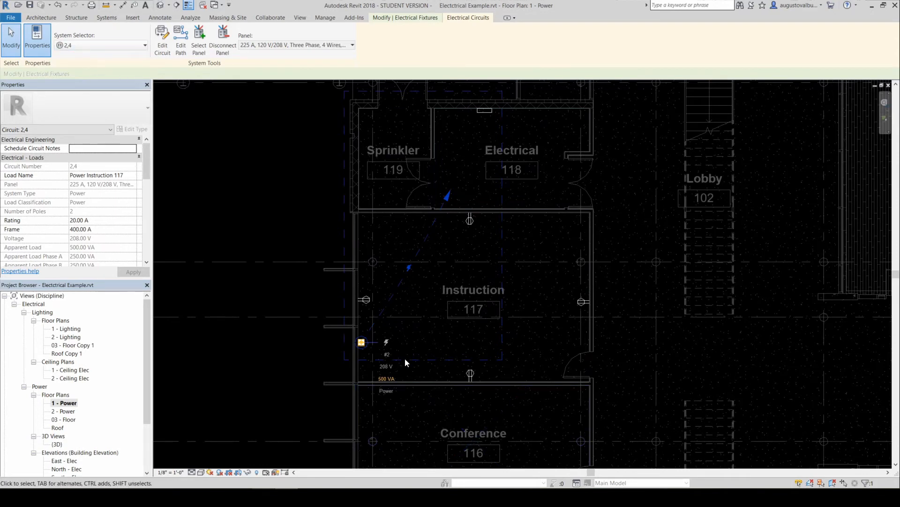
pyautogui.click(474, 375)
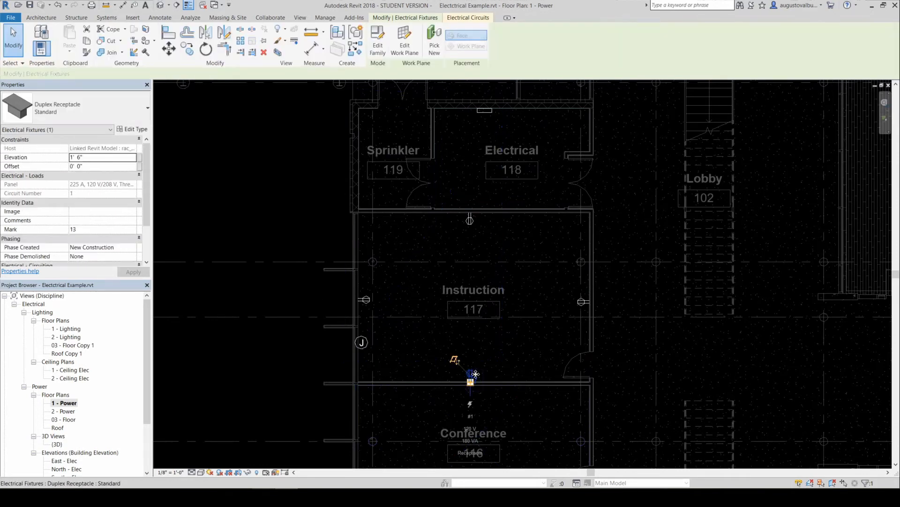
pyautogui.click(465, 18)
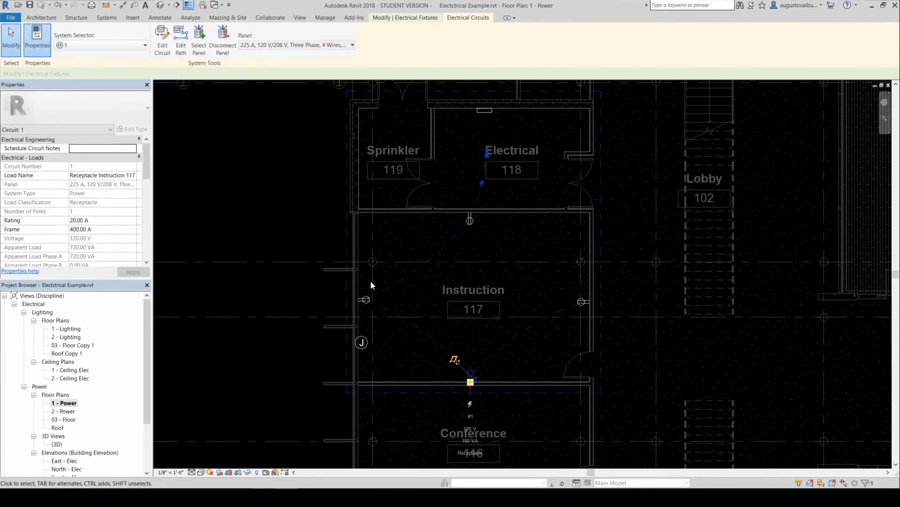
pyautogui.click(426, 303)
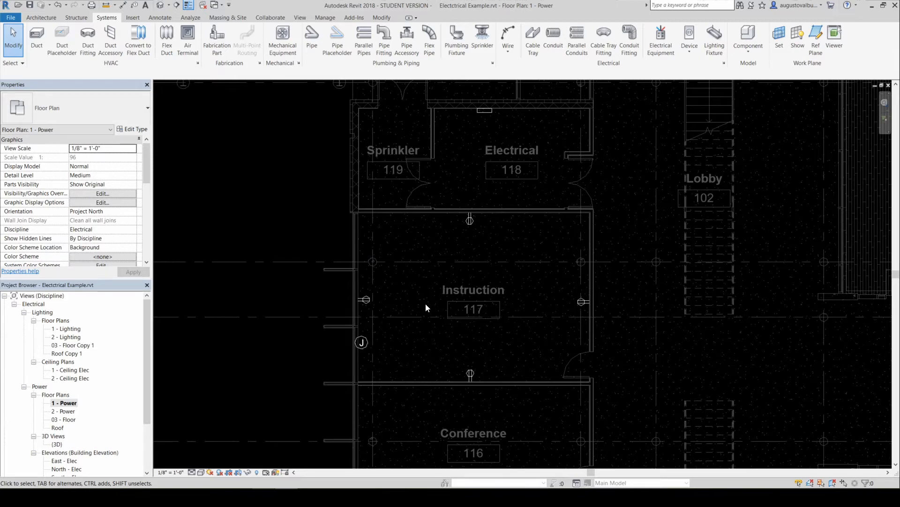
# - Set the junction box's load to 750 VA and check the load totals of the Electrical 118 panelboard
pyautogui.click(361, 343)
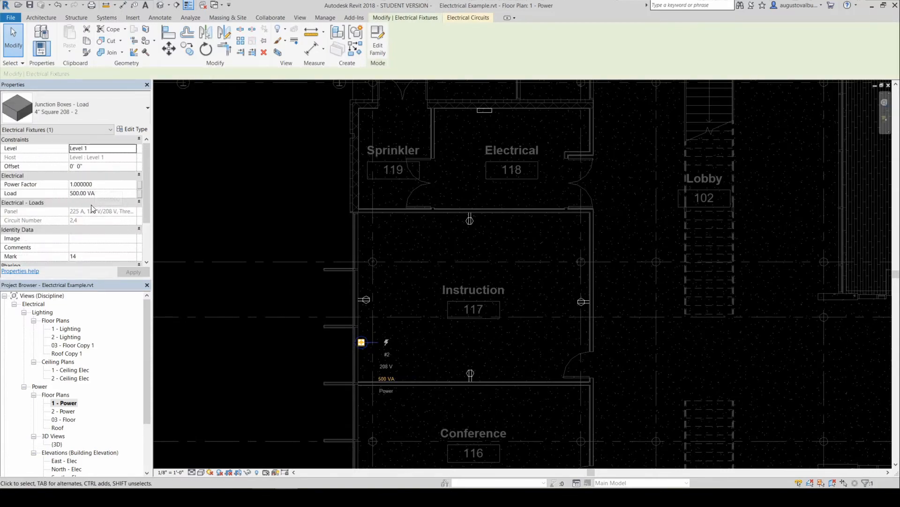
pyautogui.click(109, 194)
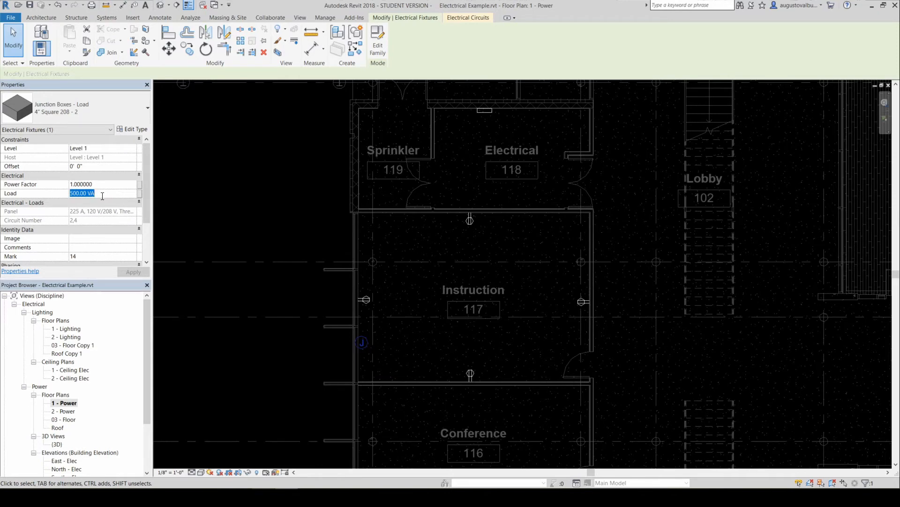
pyautogui.write('750.00 VA')
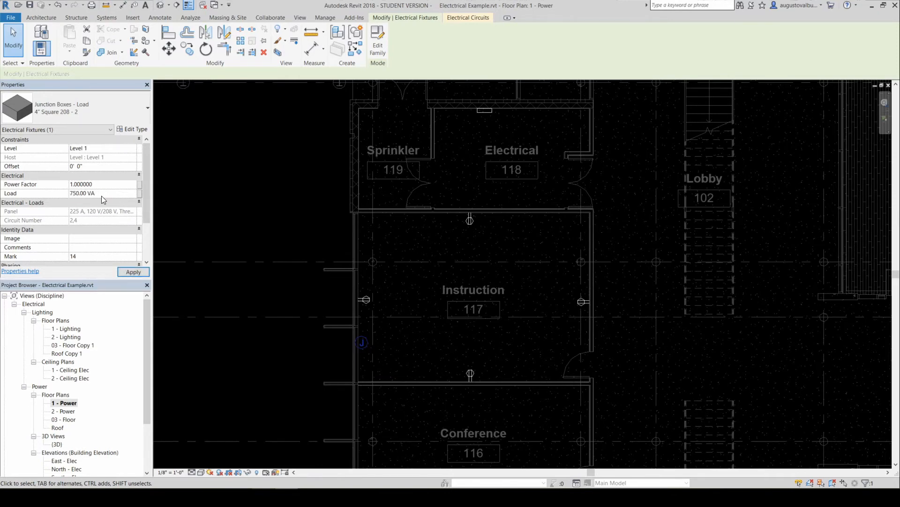
pyautogui.click(134, 272)
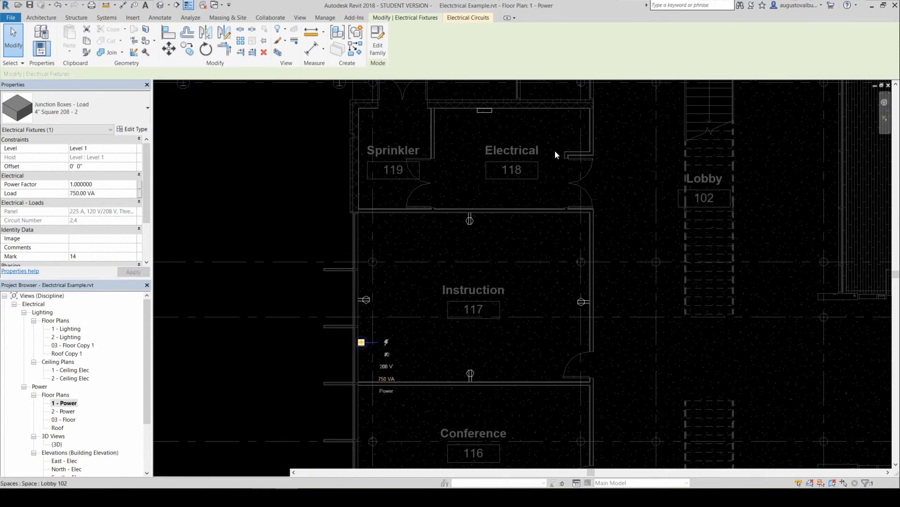
pyautogui.click(485, 111)
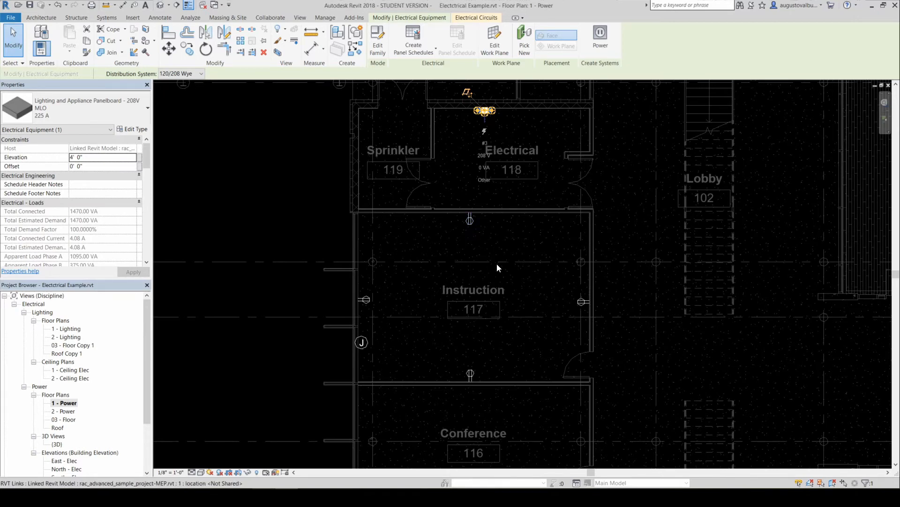
pyautogui.click(488, 248)
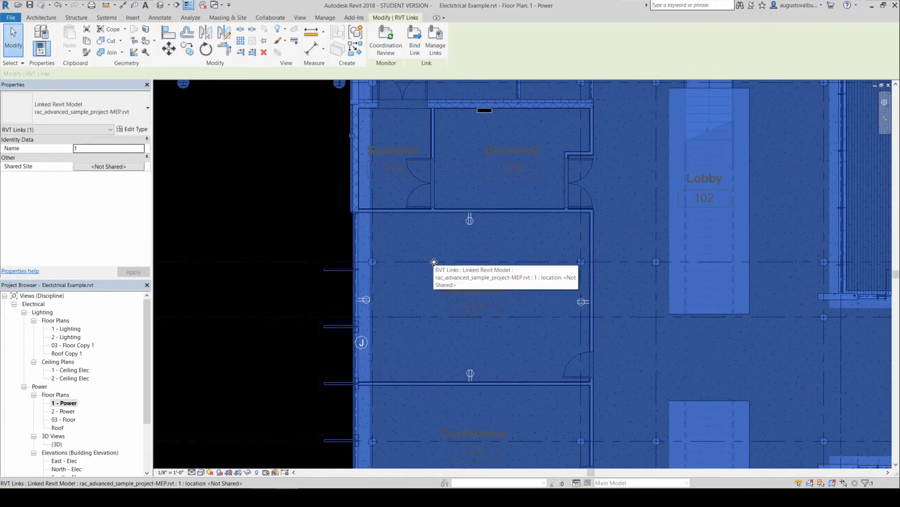
pyautogui.press('Escape')
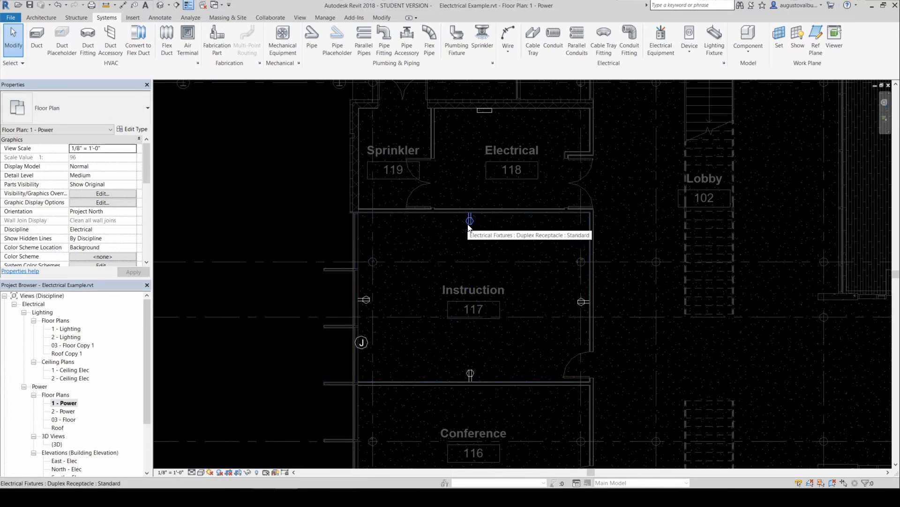
# - Convert the Instruction 117 receptacle circuit to arc wiring and shift its home-run arrowhead slightly west in Electrical 118
pyautogui.press('Tab')
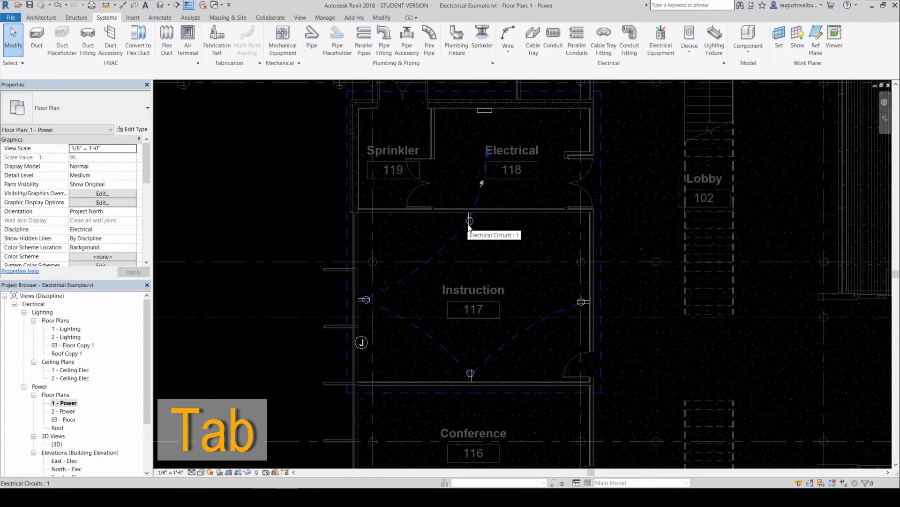
pyautogui.click(469, 227)
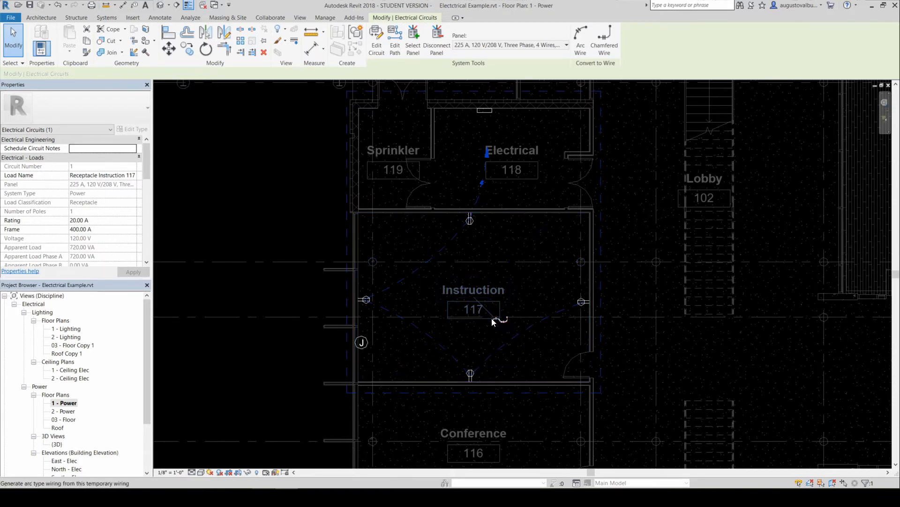
pyautogui.click(582, 39)
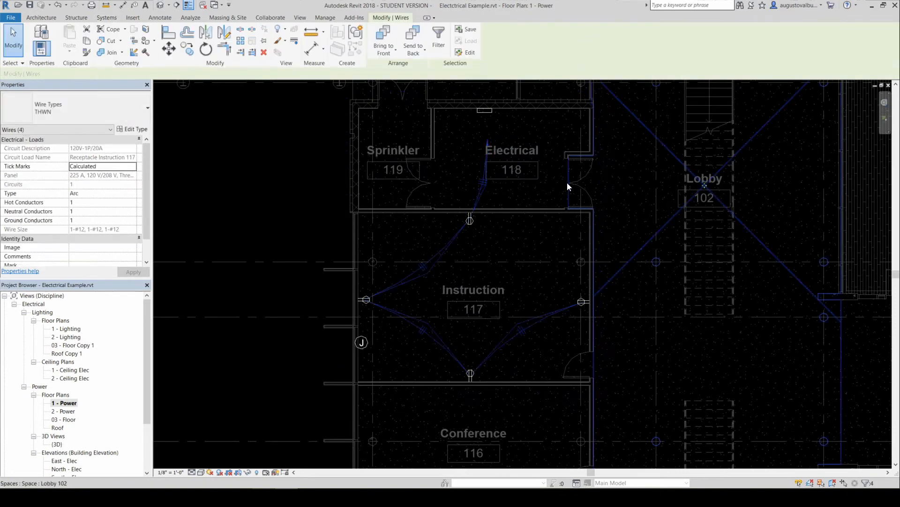
pyautogui.click(542, 285)
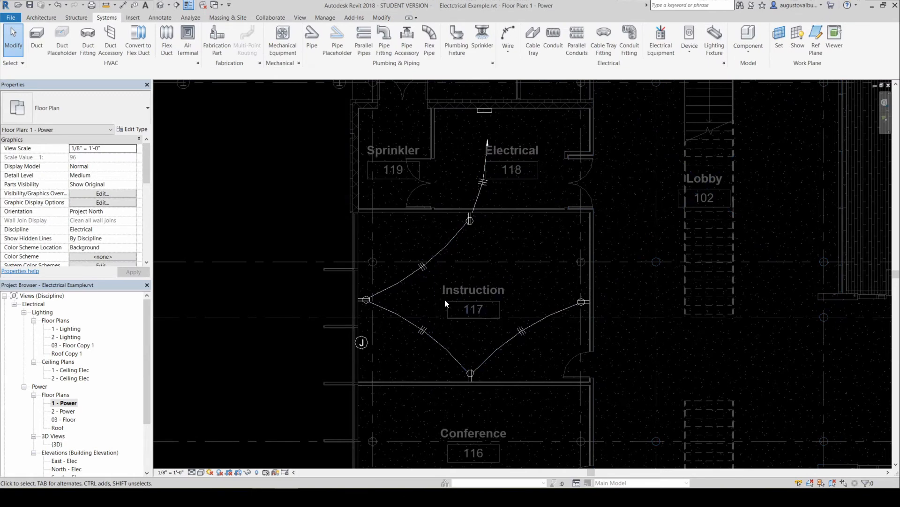
pyautogui.click(485, 165)
pyautogui.moveTo(487, 148); pyautogui.dragTo(480, 151)
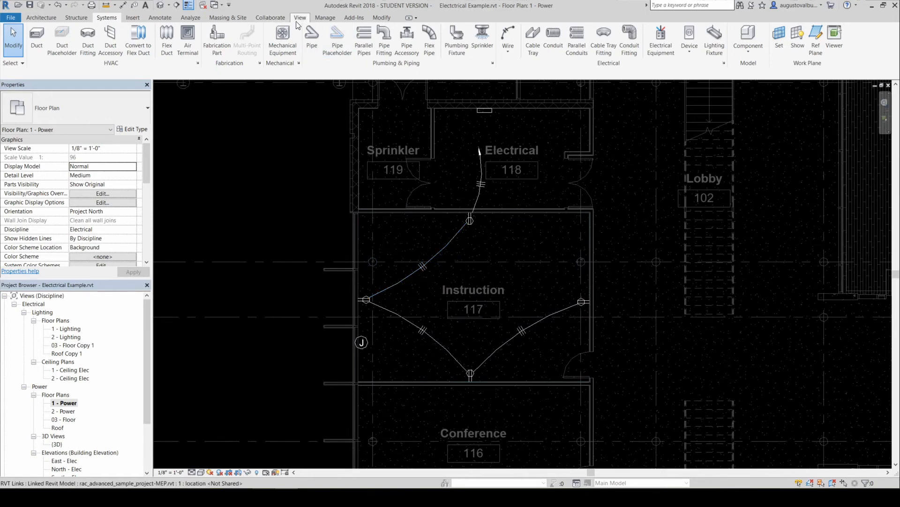
# - In the electrical wiring settings, set Show Tick Marks to Home Runs and apply the change
pyautogui.click(319, 19)
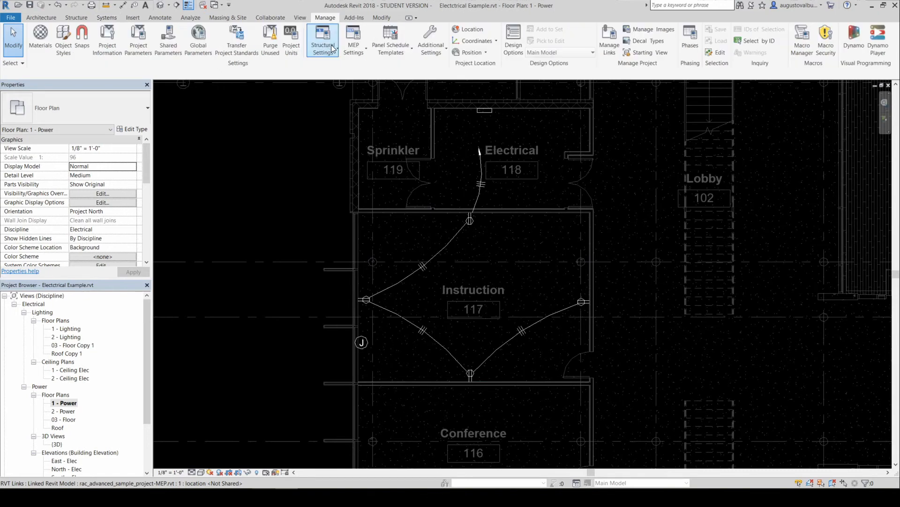
pyautogui.click(435, 49)
pyautogui.click(436, 49)
pyautogui.click(354, 46)
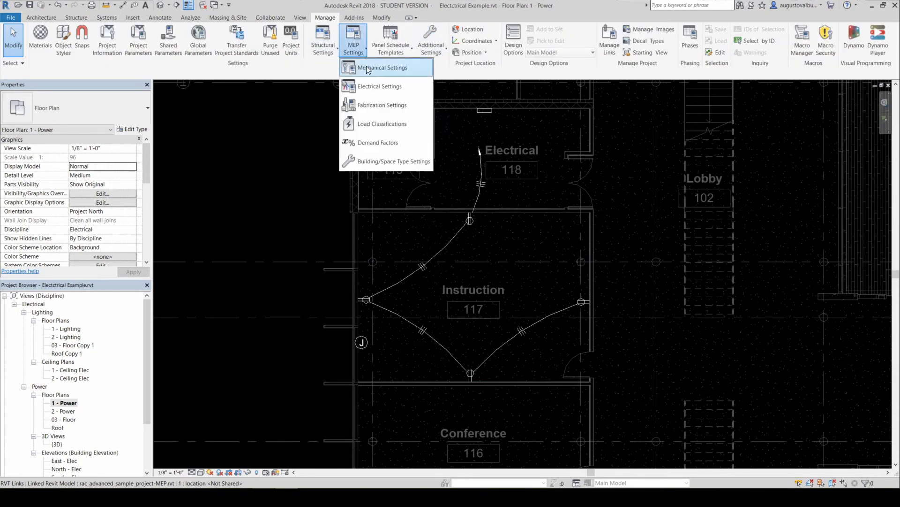
pyautogui.click(374, 86)
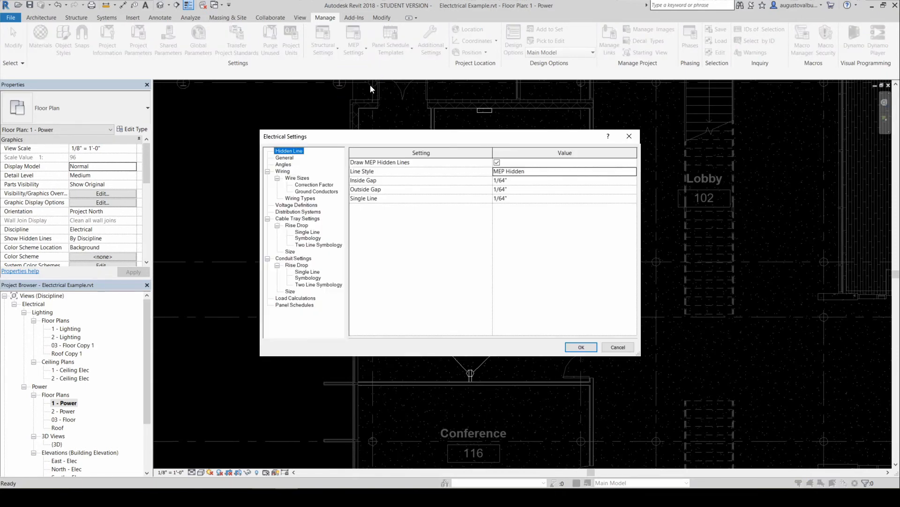
pyautogui.click(285, 172)
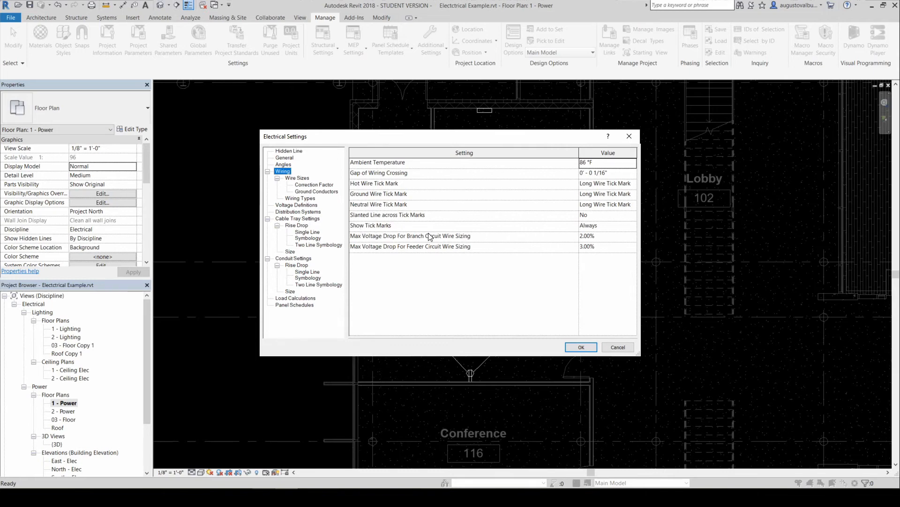
pyautogui.click(599, 227)
pyautogui.click(633, 227)
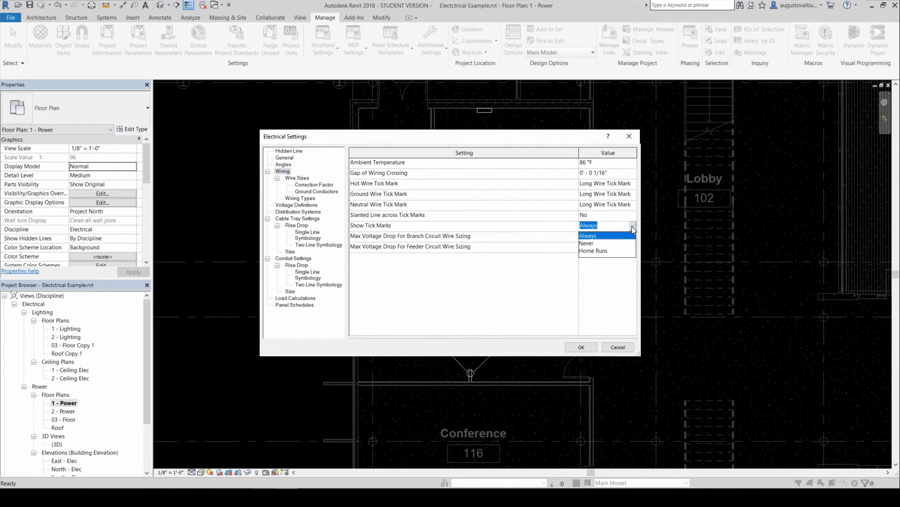
pyautogui.click(593, 251)
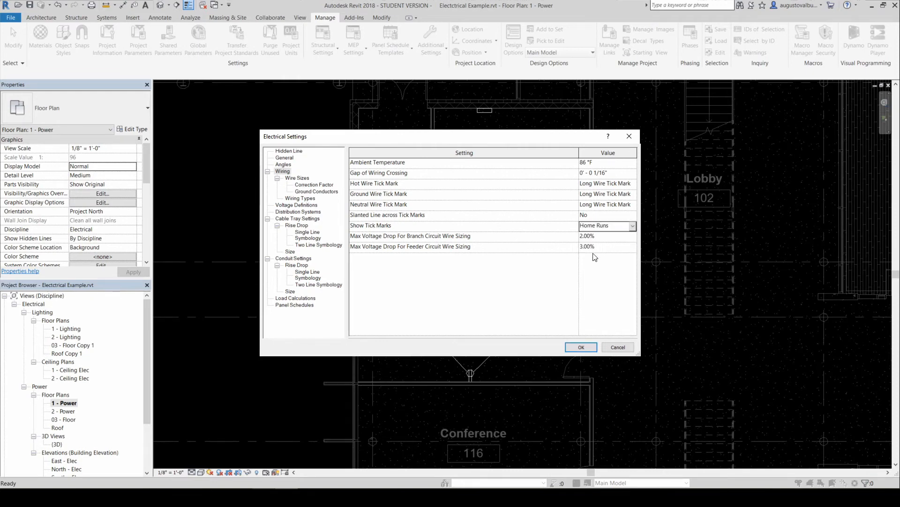
pyautogui.click(580, 347)
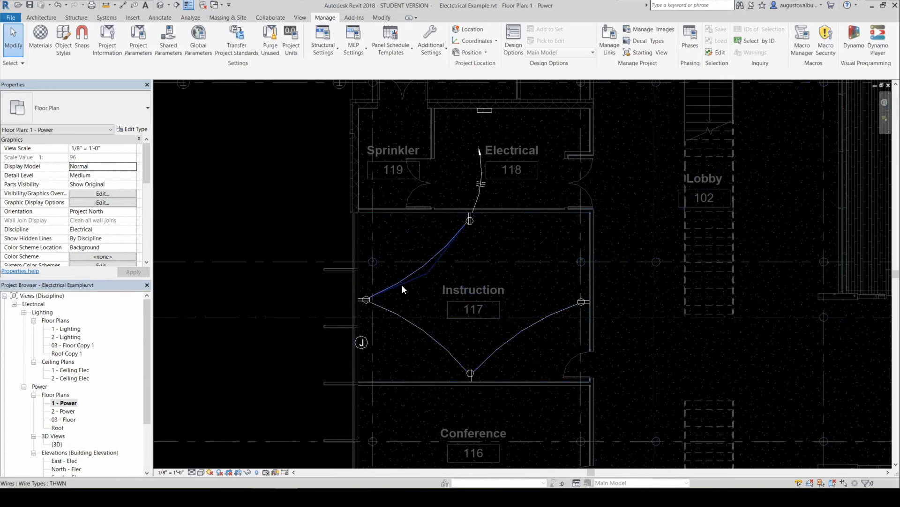
# - Shorten the receptacle circuit's home-run wire in Electrical 118 by moving its arrowhead slightly south
pyautogui.click(480, 162)
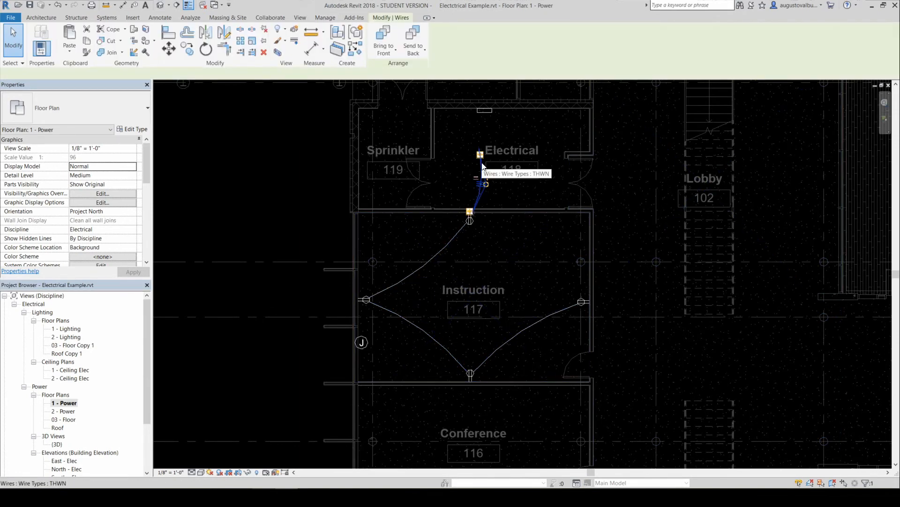
pyautogui.scroll(3, 481, 160)
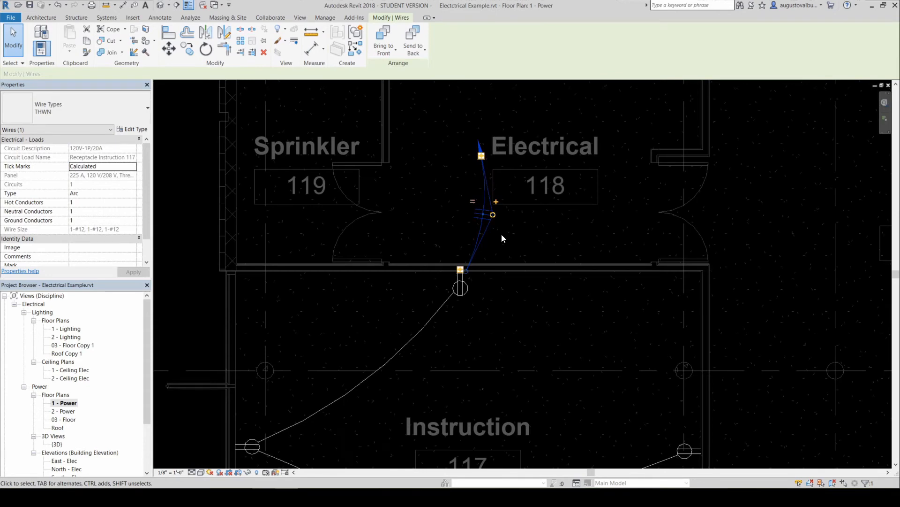
pyautogui.moveTo(481, 155); pyautogui.dragTo(483, 178)
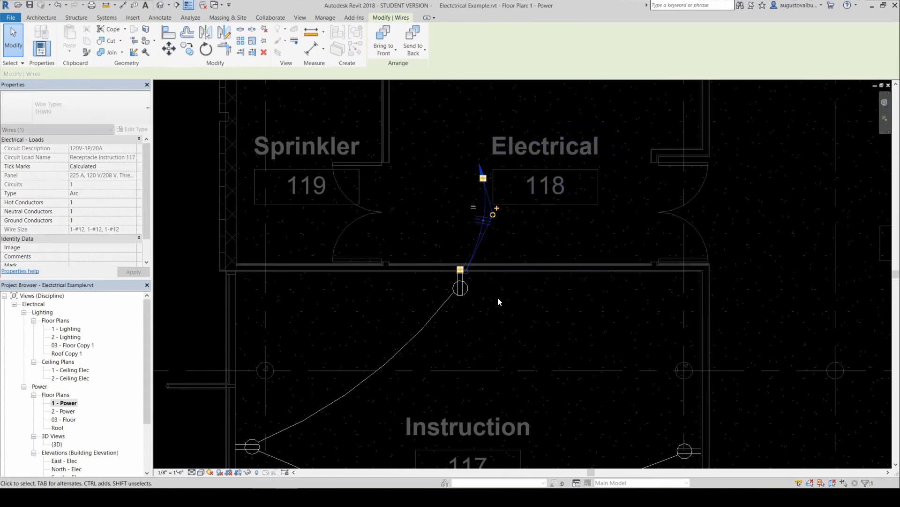
pyautogui.scroll(-3, 498, 297)
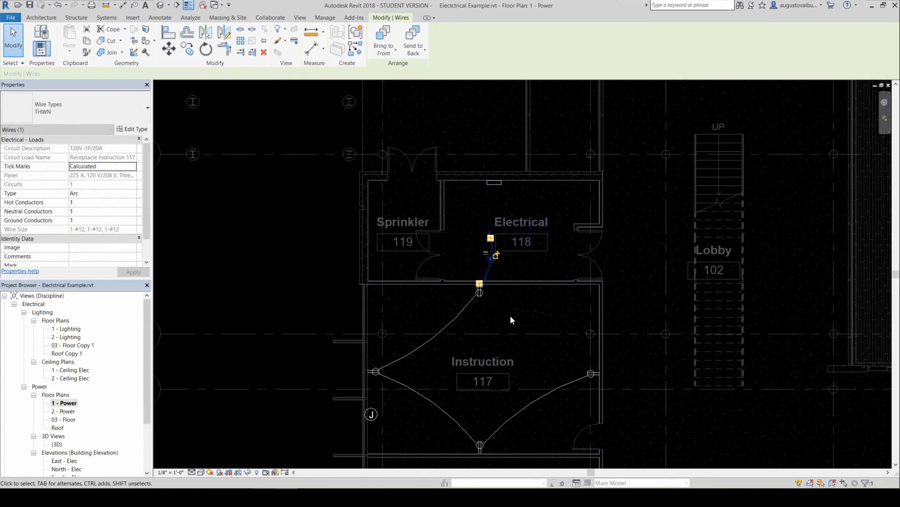
pyautogui.click(461, 249)
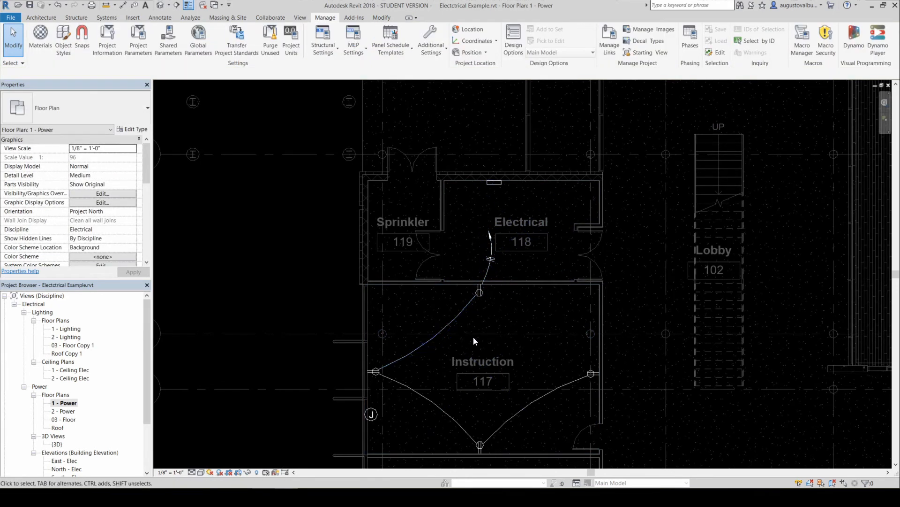
# - Convert the 208 V junction box's power circuit in Instruction 117 to arc wiring
pyautogui.scroll(-2, 398, 370)
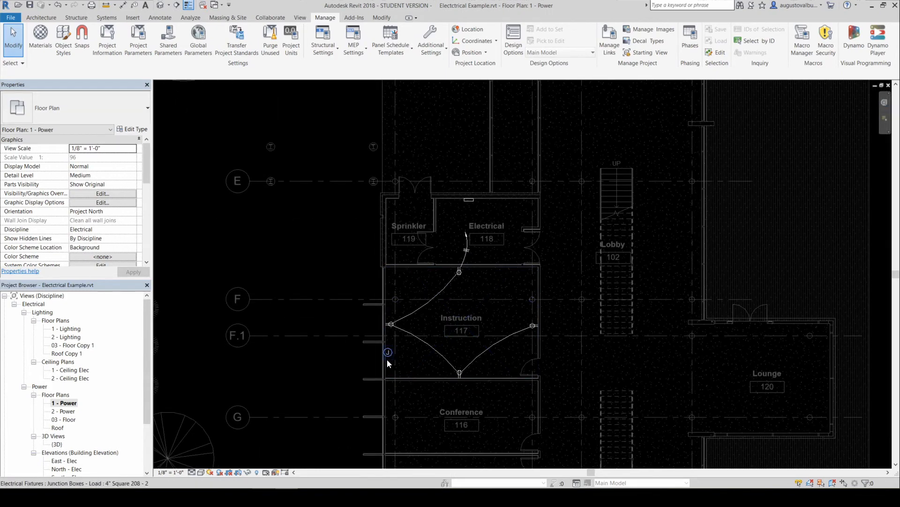
pyautogui.scroll(3, 385, 356)
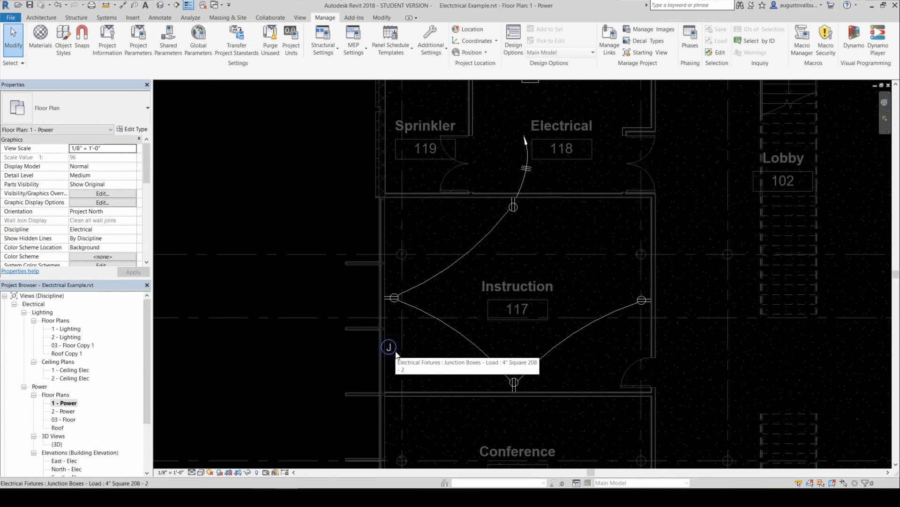
pyautogui.press('Tab')
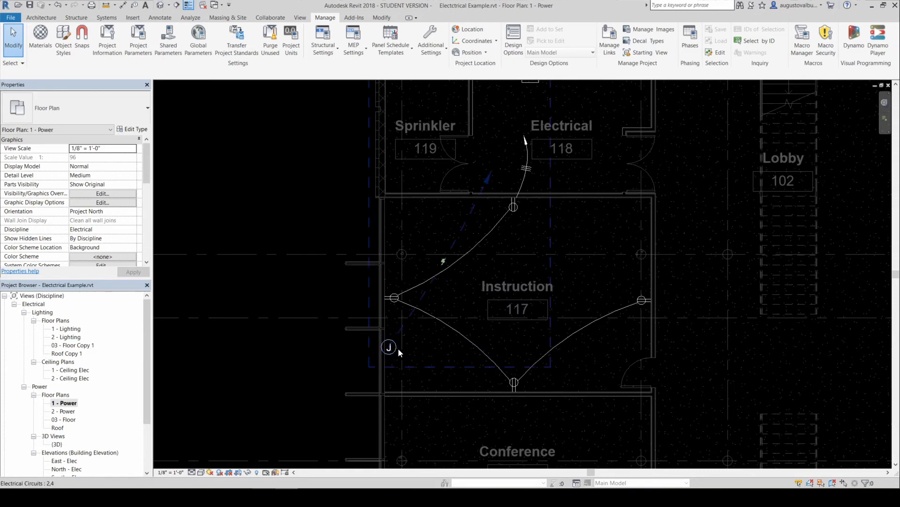
pyautogui.click(396, 349)
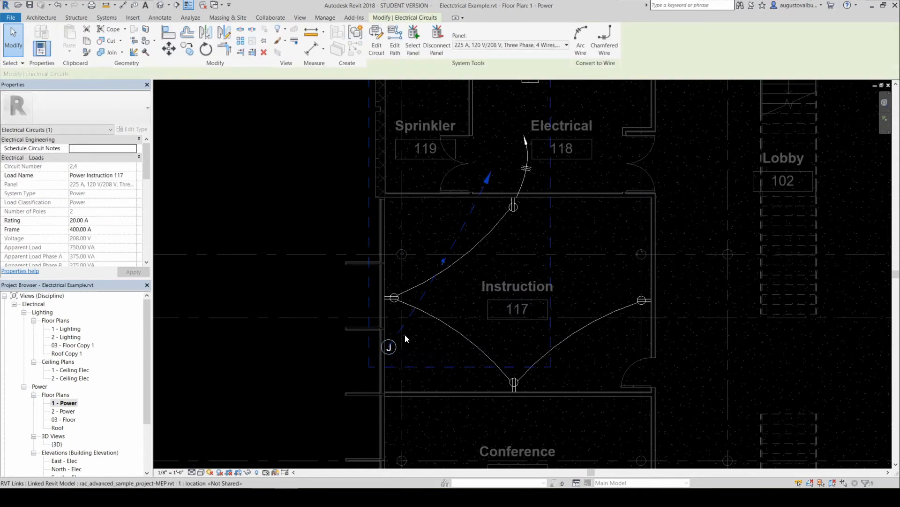
pyautogui.click(580, 38)
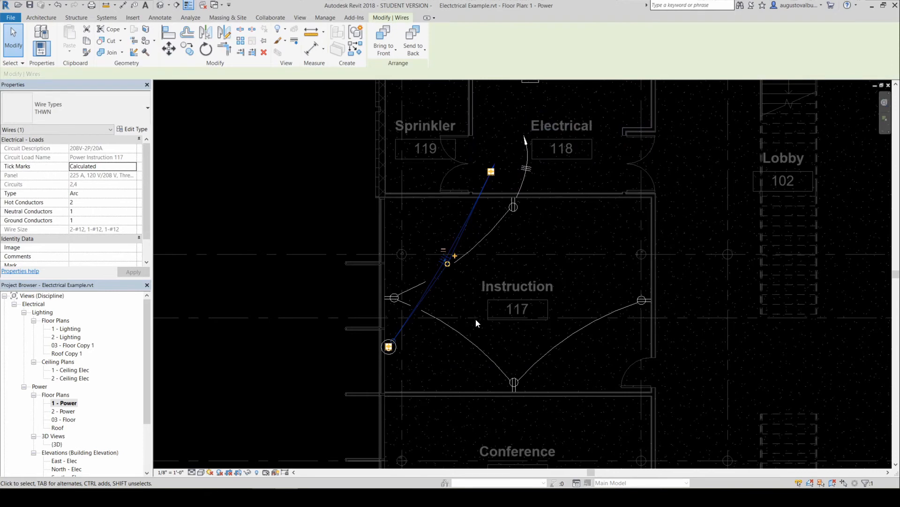
# - Reshape the junction box's home-run wire into a short southward-bulging arc whose arrowhead stays within Instruction 117, just short of the receptacle wiring
pyautogui.click(543, 226)
pyautogui.click(457, 231)
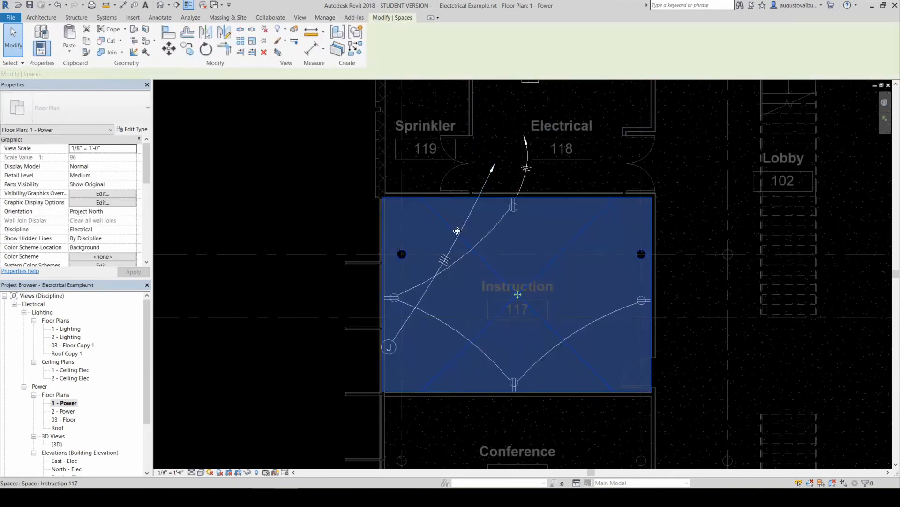
pyautogui.press('Escape')
pyautogui.click(479, 202)
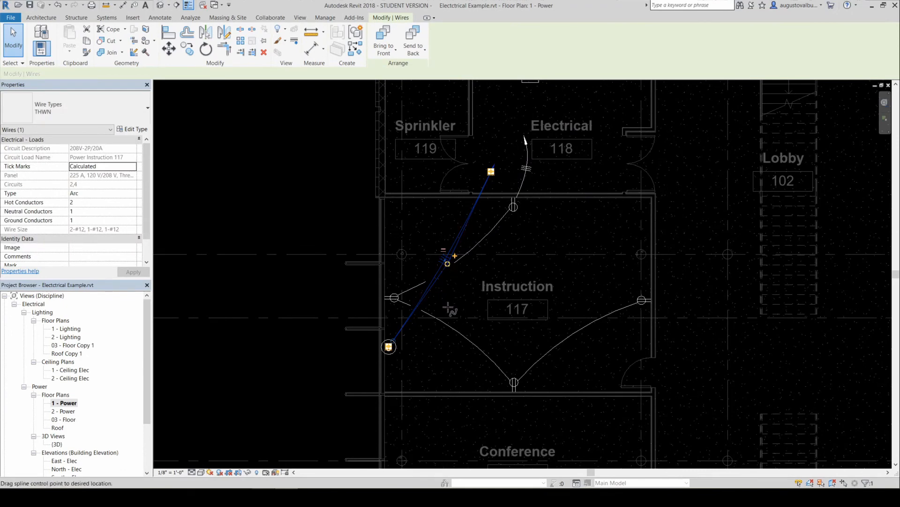
pyautogui.moveTo(447, 264); pyautogui.dragTo(440, 357)
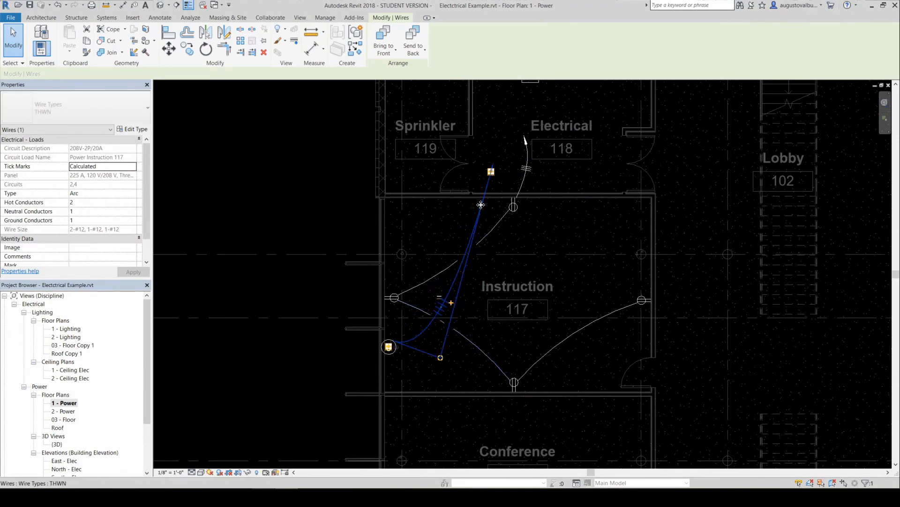
pyautogui.moveTo(493, 173); pyautogui.dragTo(416, 364)
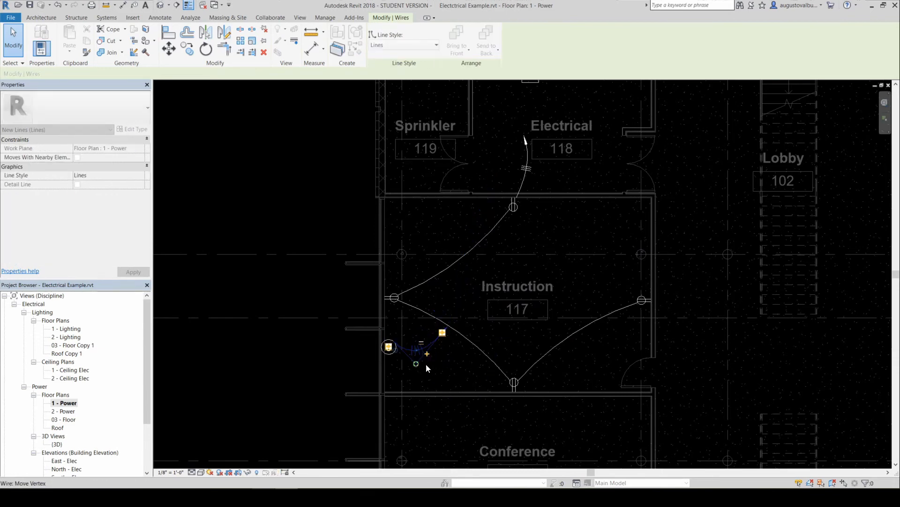
pyautogui.click(452, 370)
pyautogui.click(437, 341)
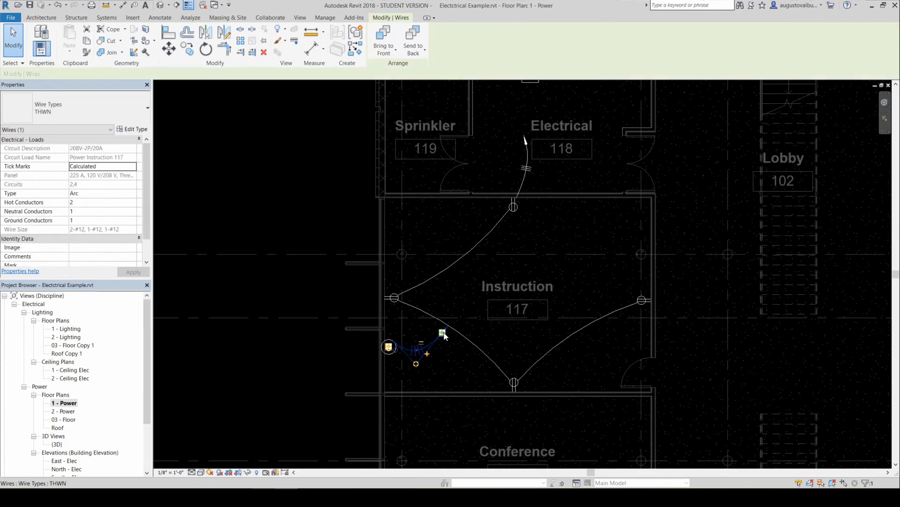
pyautogui.moveTo(443, 333); pyautogui.dragTo(434, 335)
pyautogui.click(449, 352)
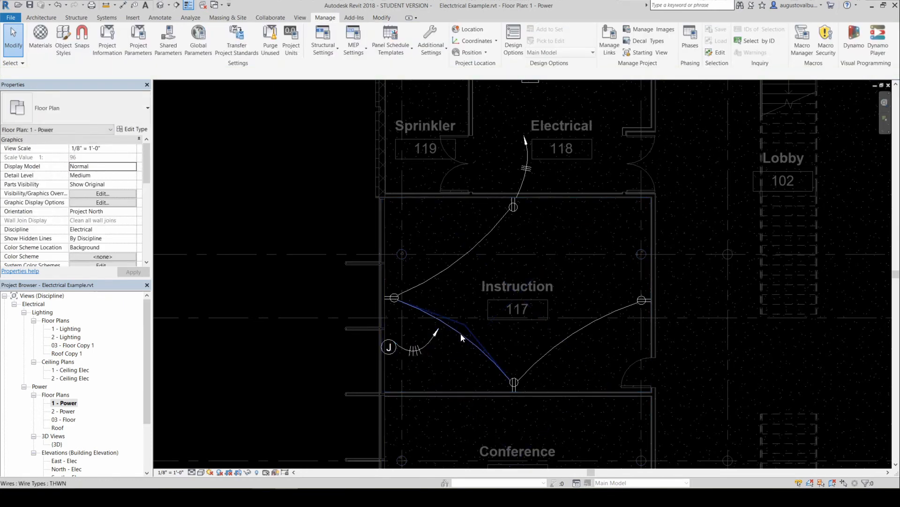
pyautogui.scroll(2, 457, 356)
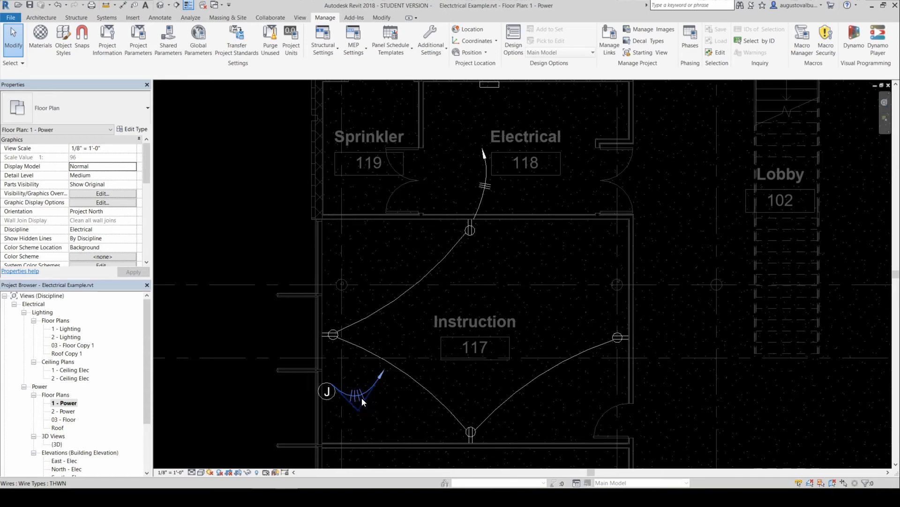
pyautogui.scroll(2, 485, 189)
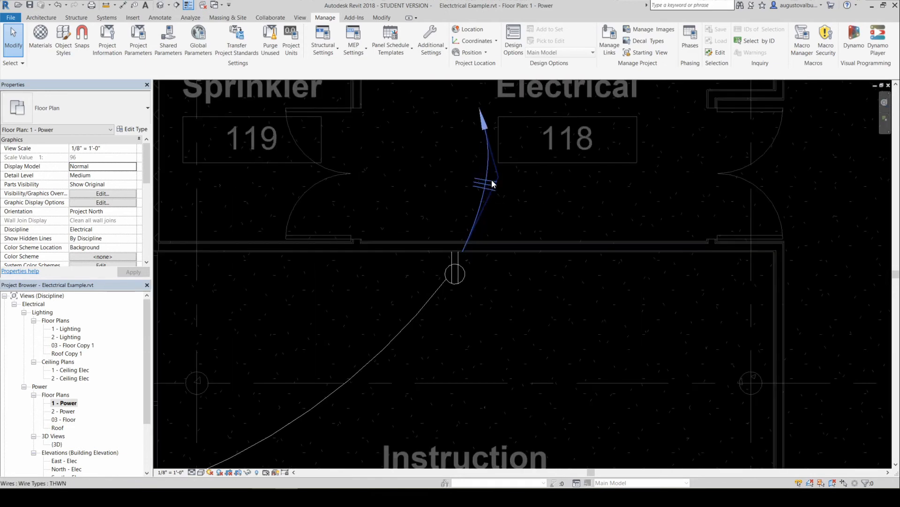
pyautogui.scroll(-3, 487, 262)
pyautogui.scroll(1, 482, 287)
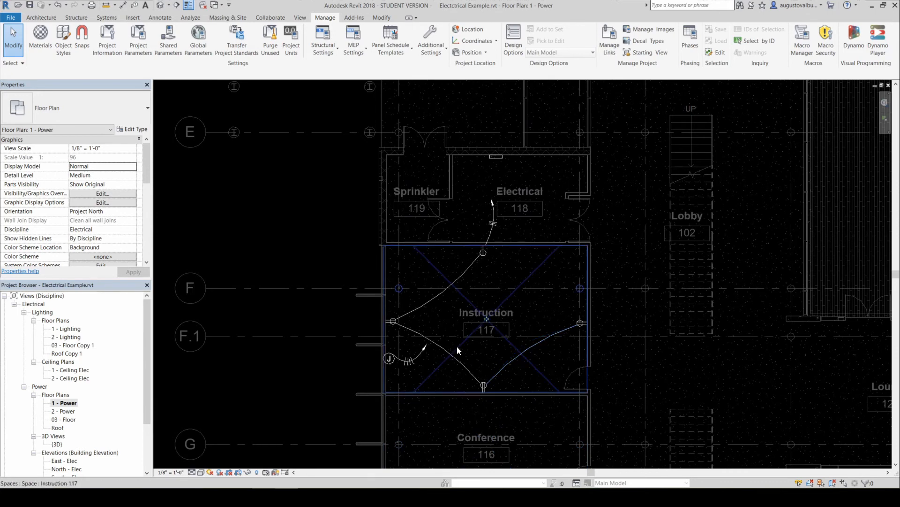
# - Tag the receptacle home-run wire in Electrical 118 by category without a leader, and place the tag just west of its arrowhead
pyautogui.scroll(2, 455, 334)
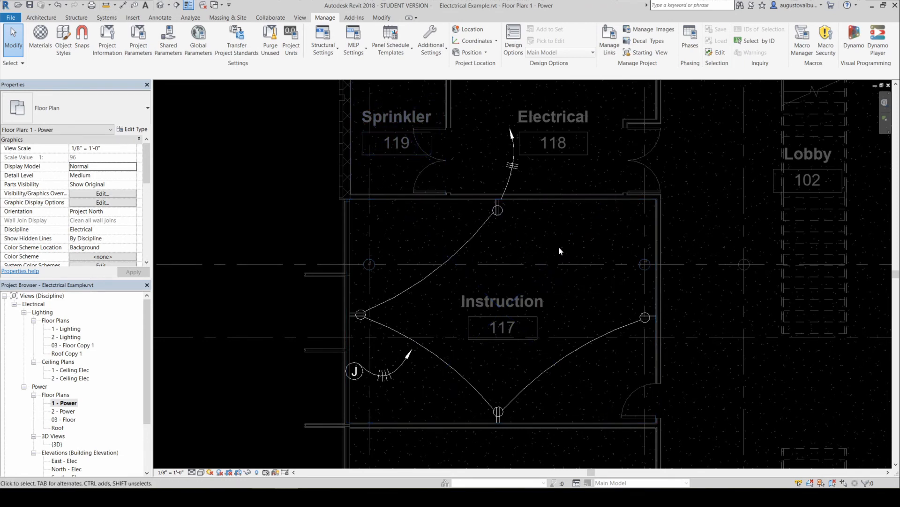
pyautogui.press('t')
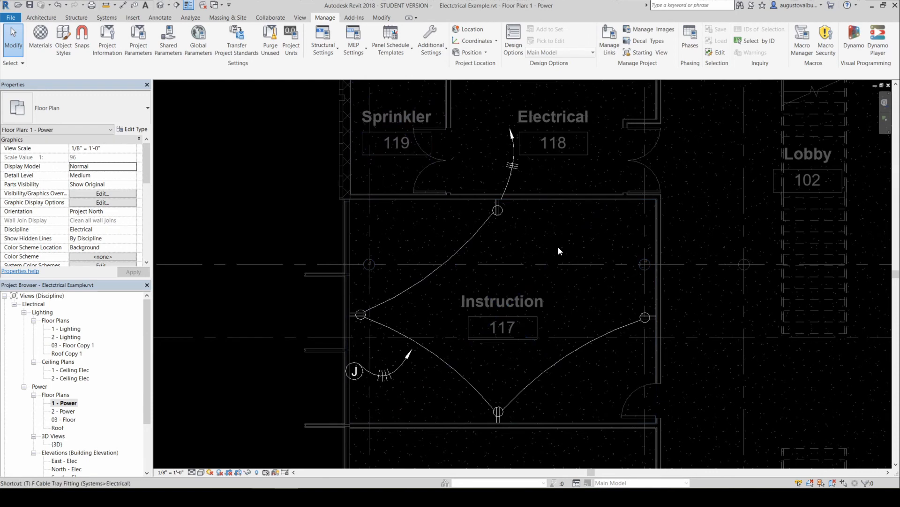
pyautogui.press('g')
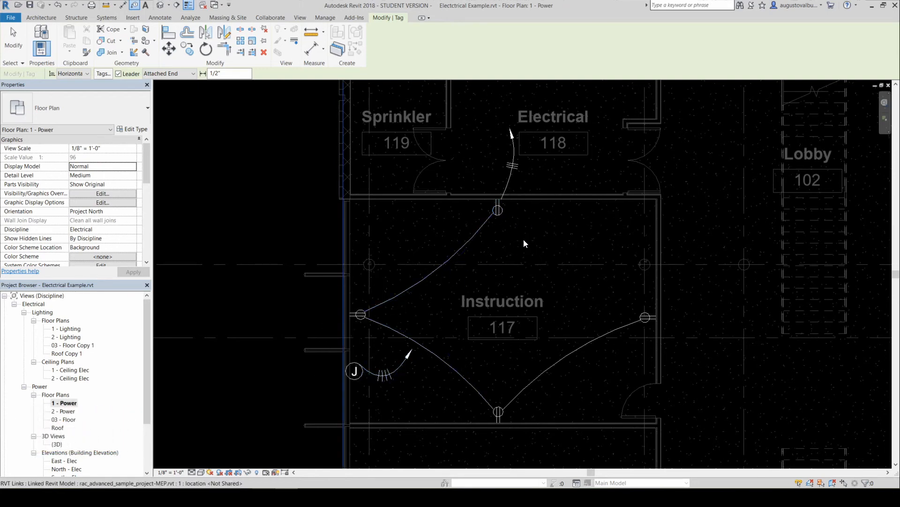
pyautogui.moveTo(524, 195); pyautogui.dragTo(495, 297, button='middle')
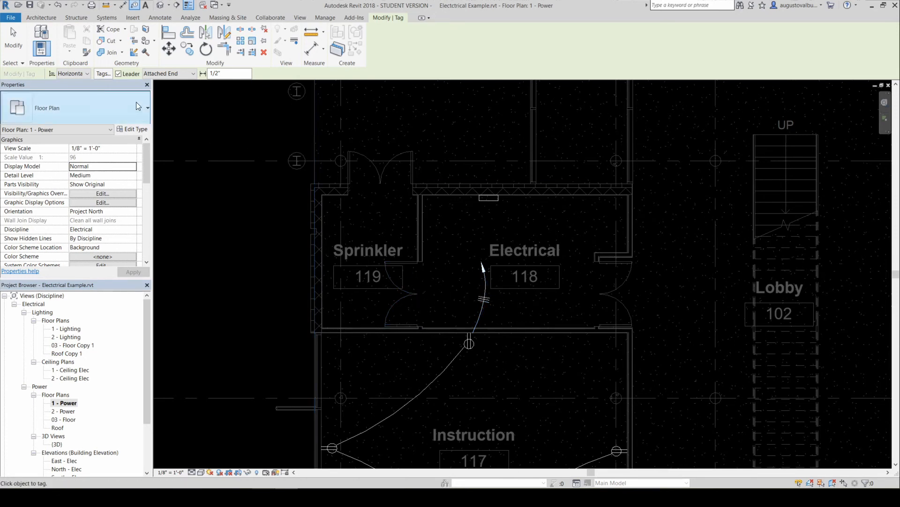
pyautogui.click(119, 73)
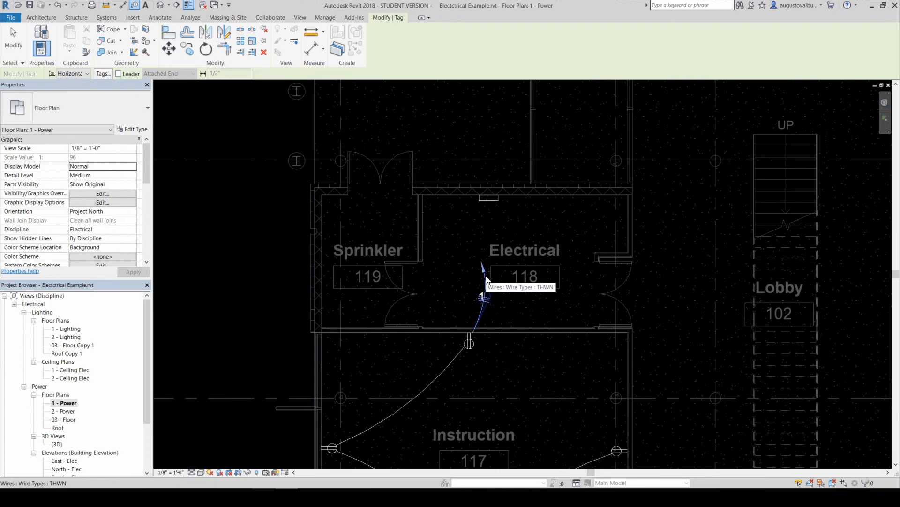
pyautogui.click(486, 284)
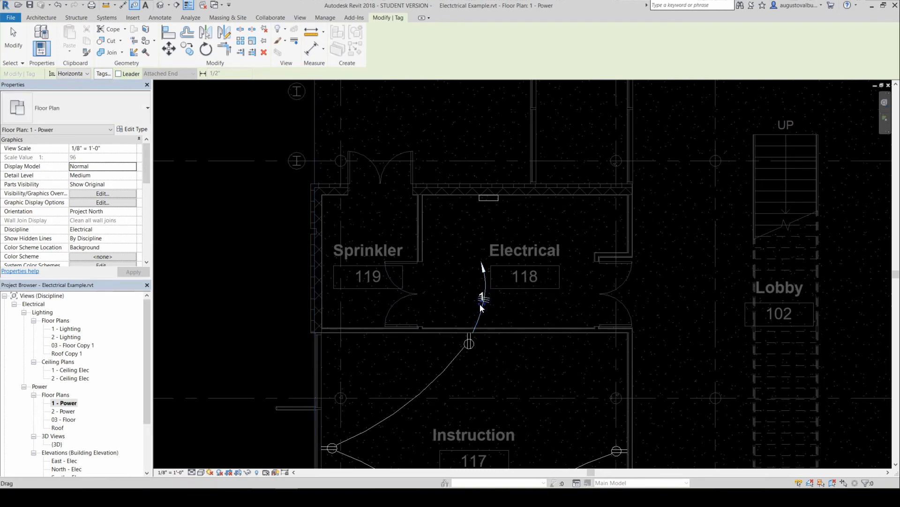
pyautogui.moveTo(480, 305); pyautogui.dragTo(472, 277)
pyautogui.scroll(-3, 462, 291)
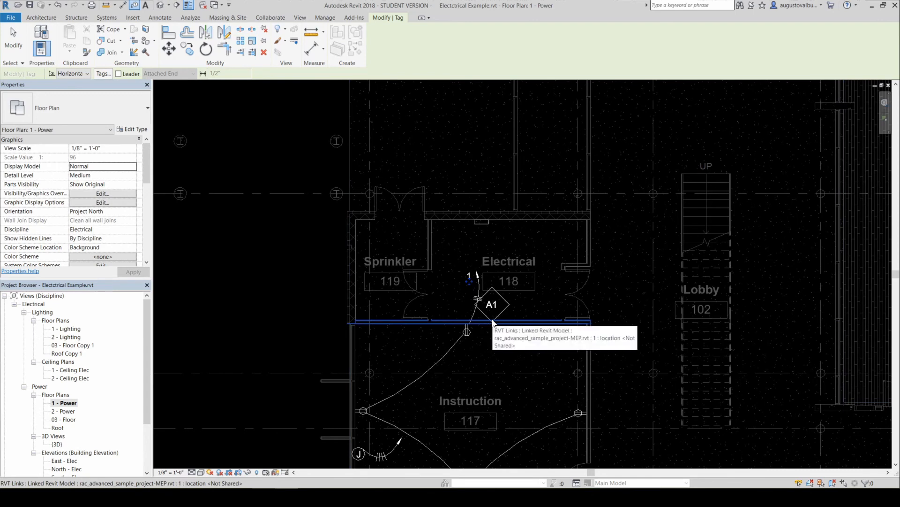
pyautogui.scroll(-2, 471, 386)
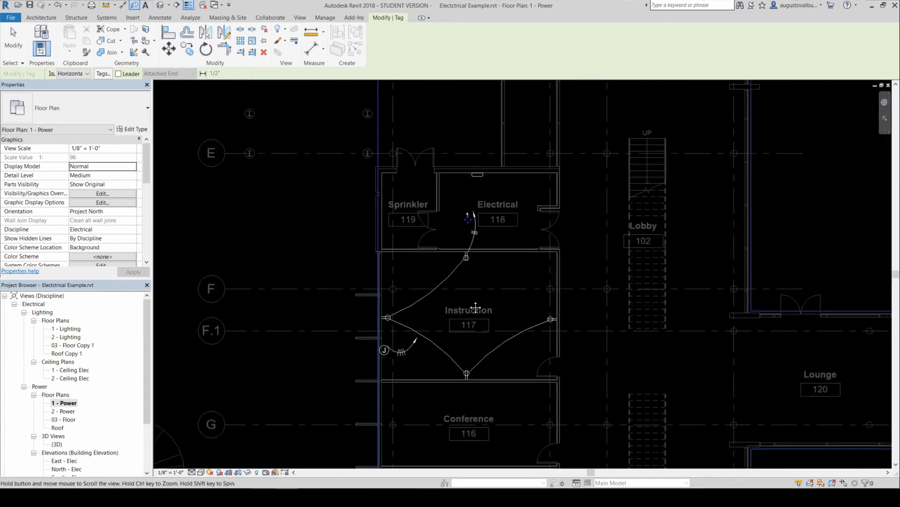
pyautogui.scroll(3, 468, 299)
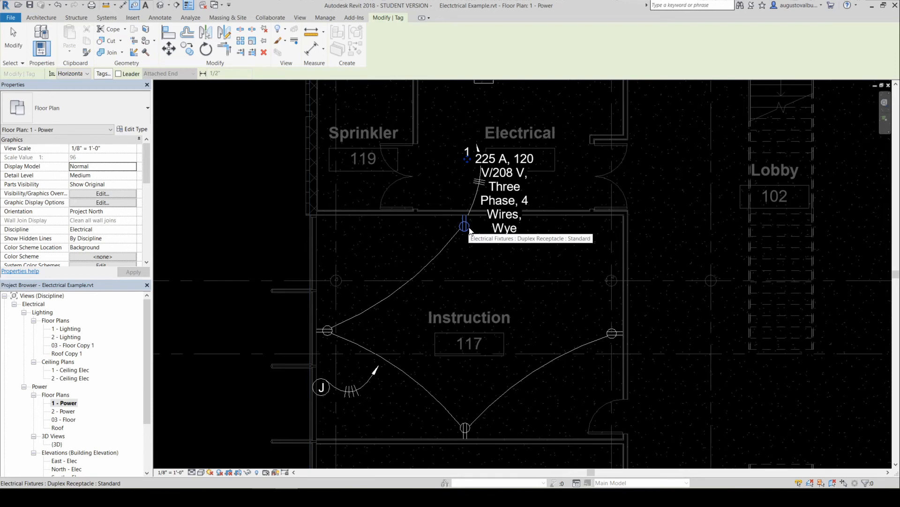
# - Tag the four duplex receptacles in Instruction 117 by category without leaders
pyautogui.click(469, 227)
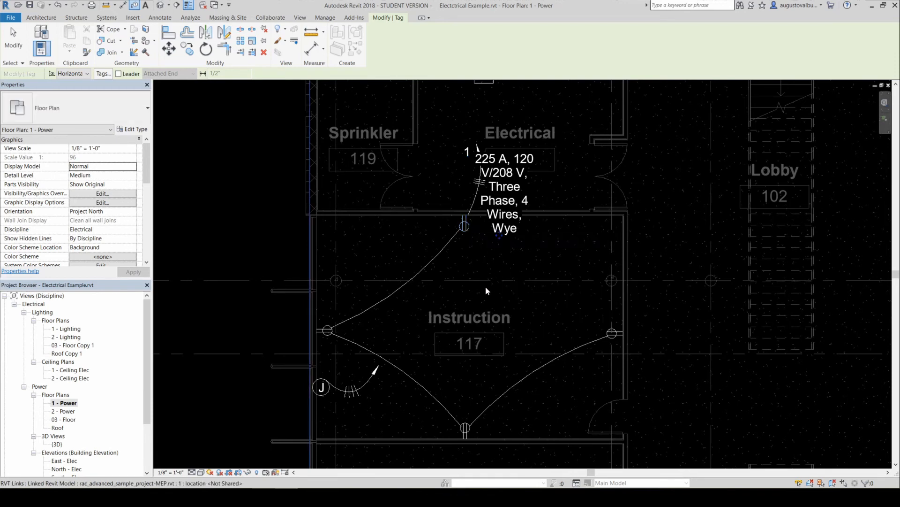
pyautogui.click(334, 336)
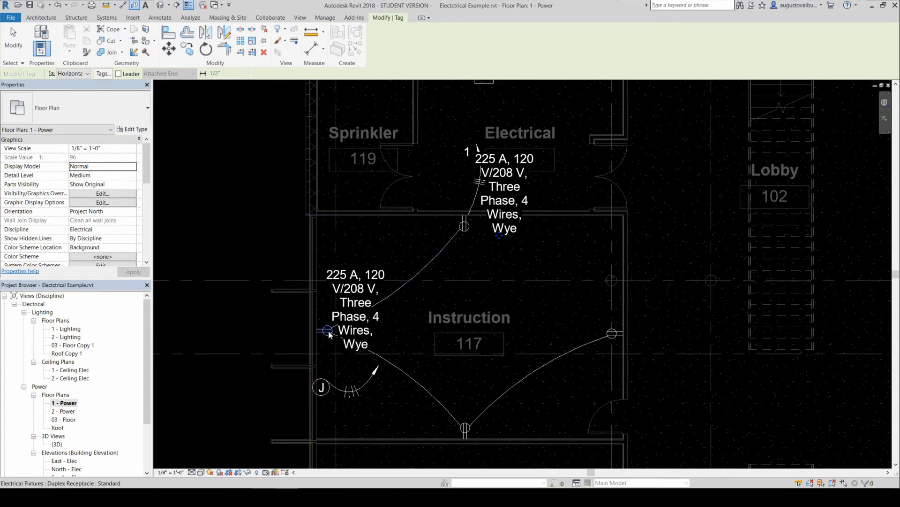
pyautogui.click(465, 428)
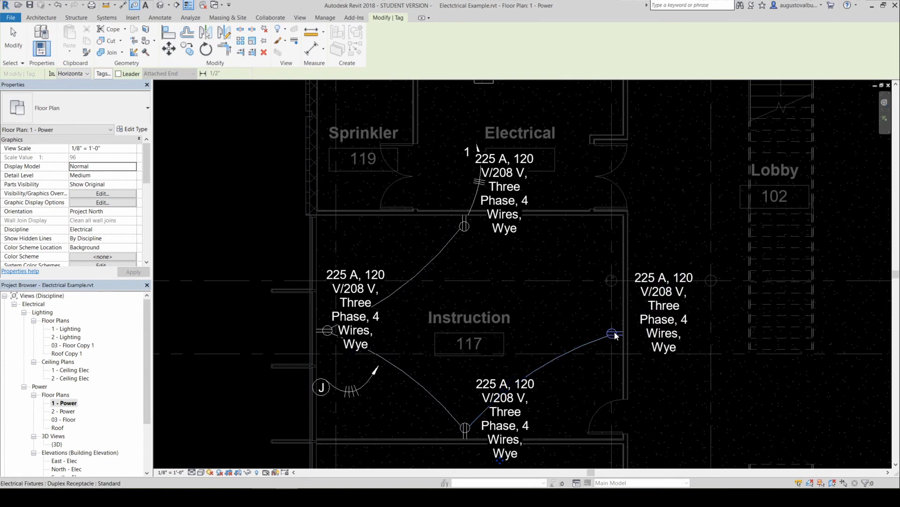
pyautogui.press('Escape')
pyautogui.press('Escape')
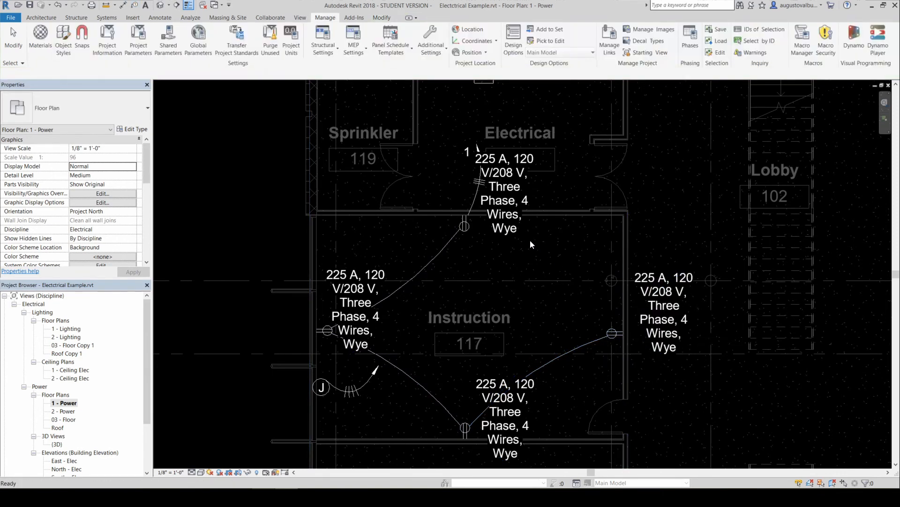
# - Change the north receptacle's tag to Electrical Device Circuit Tag and move it just east of the receptacle
pyautogui.click(509, 224)
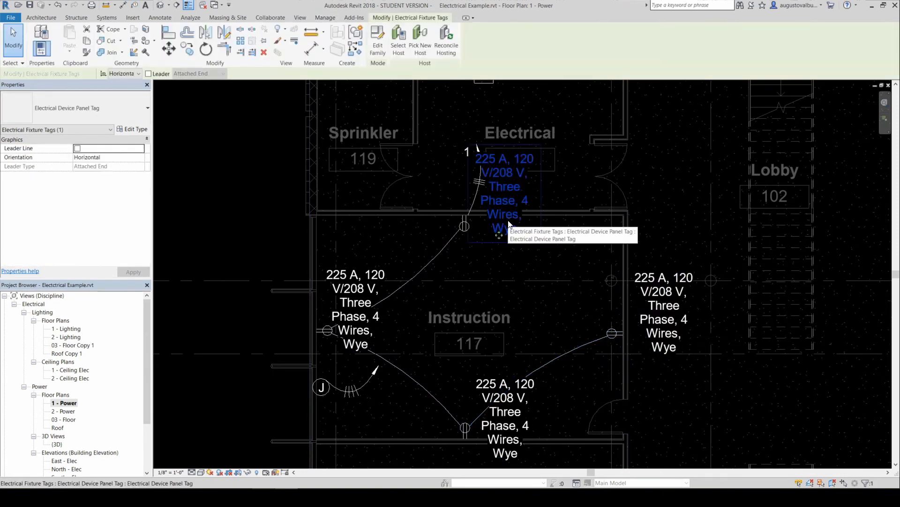
pyautogui.click(97, 108)
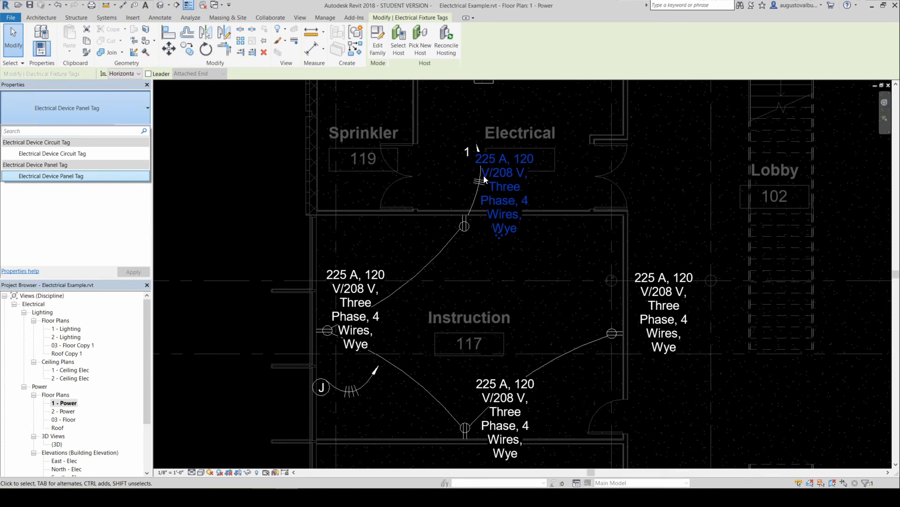
pyautogui.click(91, 156)
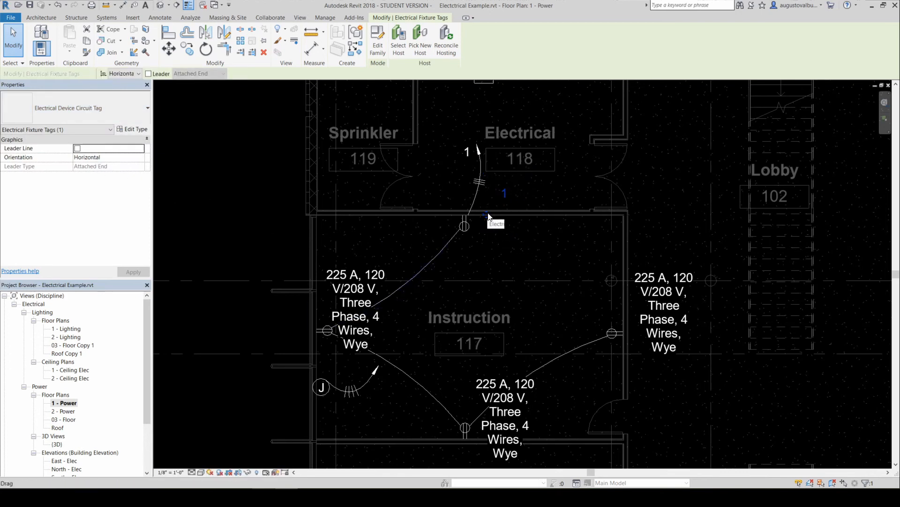
pyautogui.moveTo(488, 217); pyautogui.dragTo(463, 247)
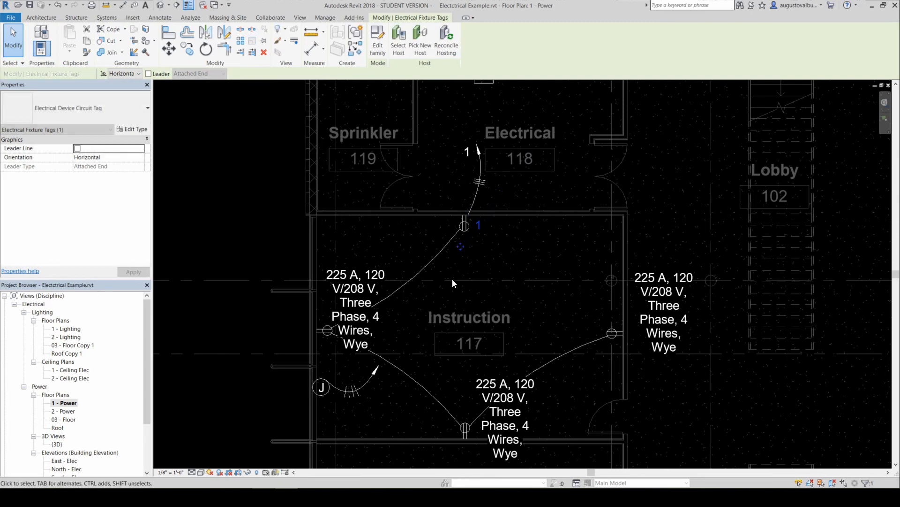
# - Change the tags of the west, south and east receptacles in Instruction 117 to Electrical Device Circuit Tag
pyautogui.click(356, 279)
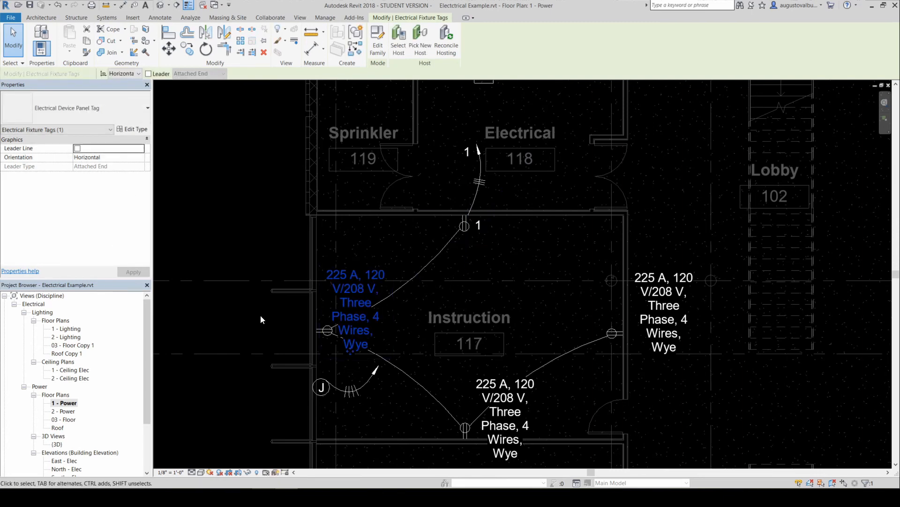
pyautogui.moveTo(410, 373); pyautogui.dragTo(461, 288, button='middle')
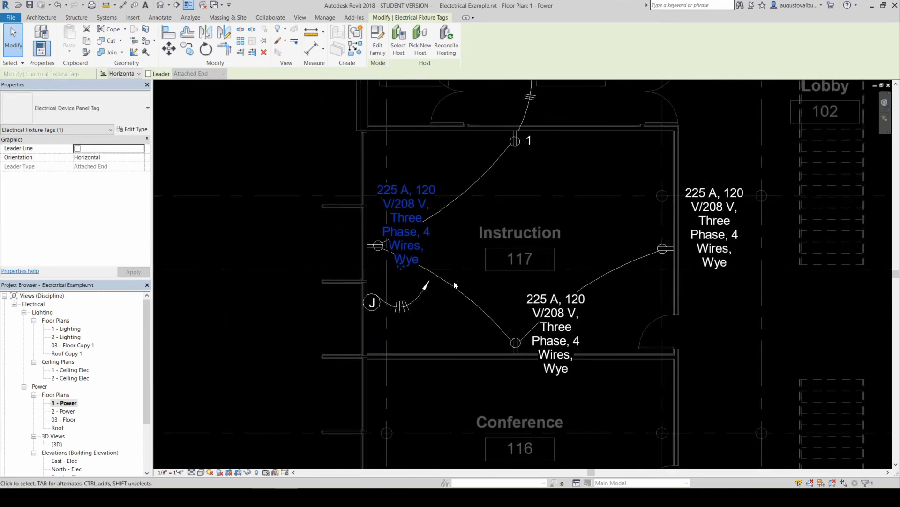
pyautogui.click(102, 117)
pyautogui.click(98, 146)
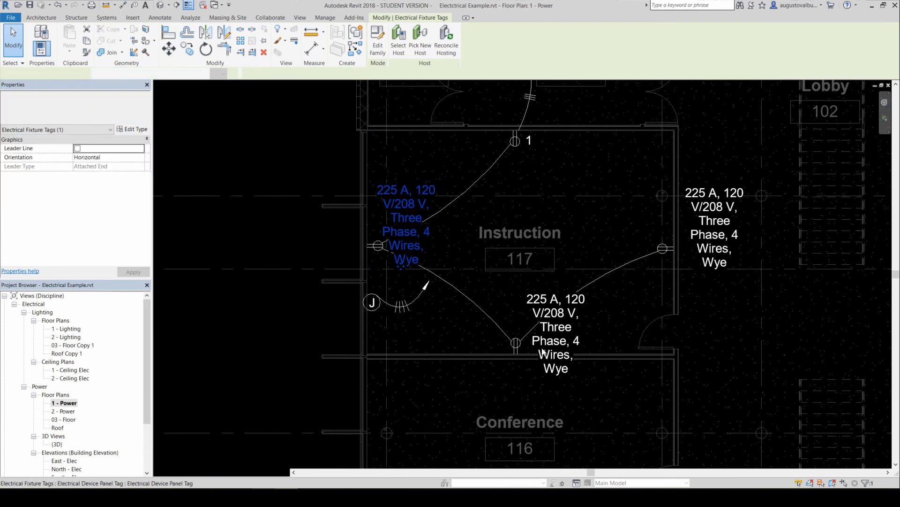
pyautogui.click(560, 348)
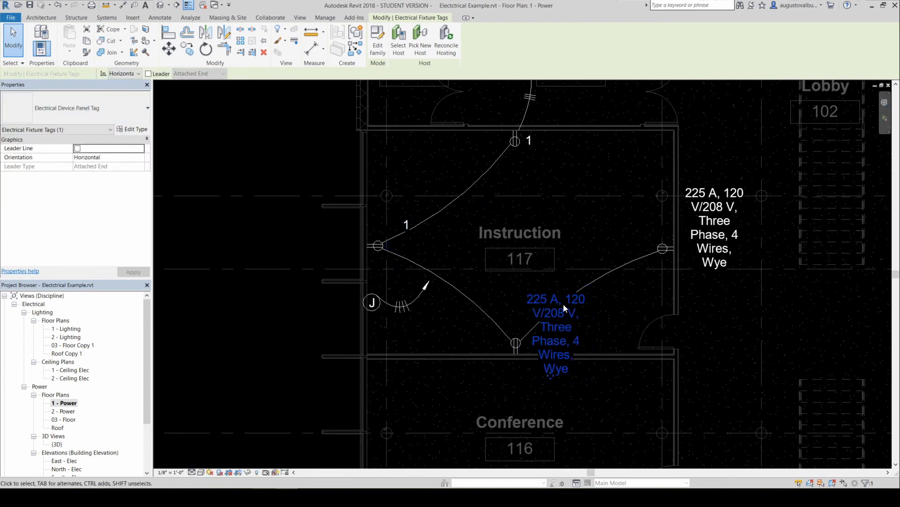
pyautogui.keyDown('ctrl'); pyautogui.click(713, 232); pyautogui.keyUp('ctrl')
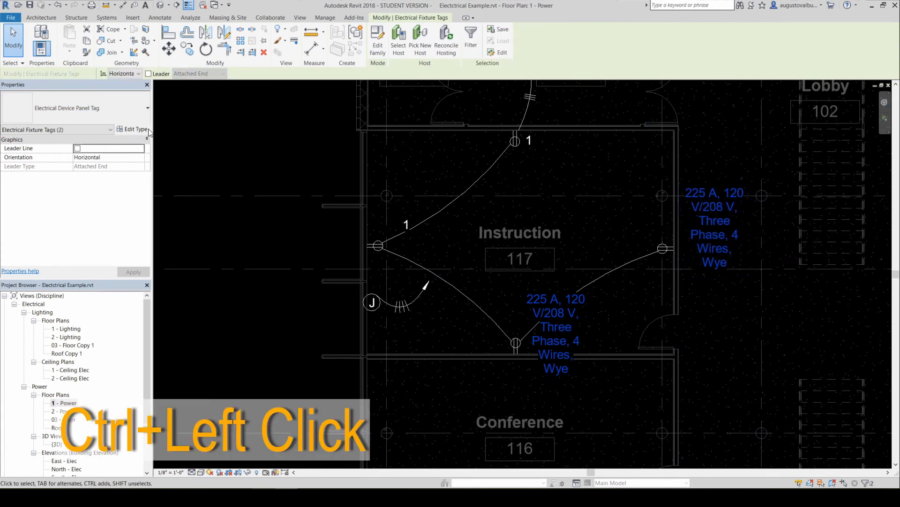
pyautogui.click(117, 110)
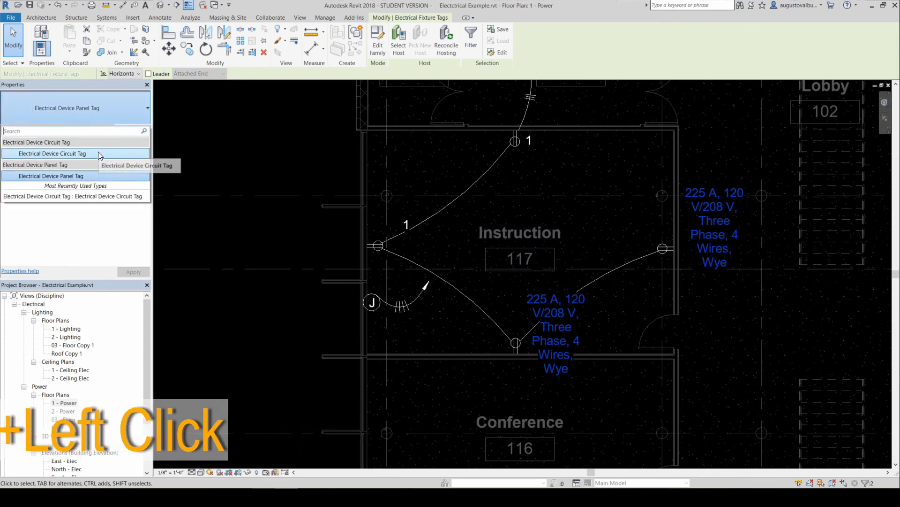
pyautogui.click(711, 301)
# - Move the circuit tags next to their receptacles: just north of the east and west ones, just east of the south one
pyautogui.click(713, 240)
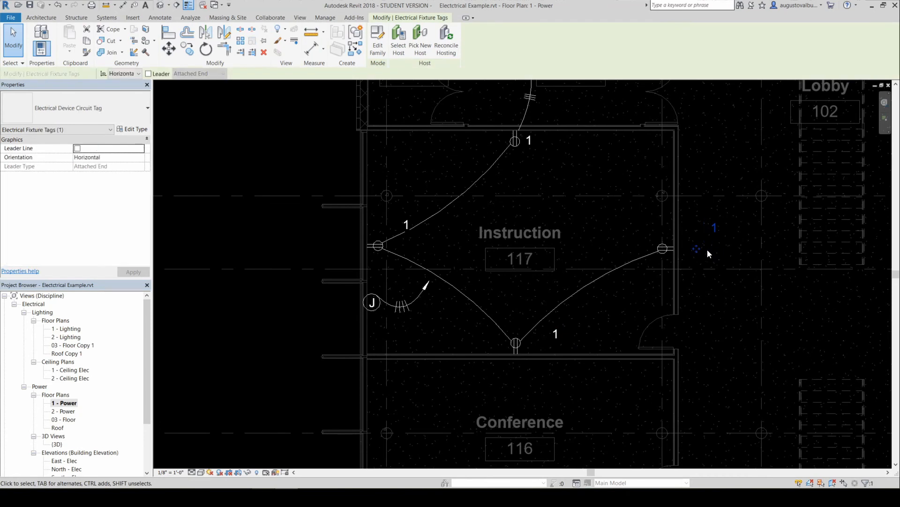
pyautogui.moveTo(698, 251); pyautogui.dragTo(646, 262)
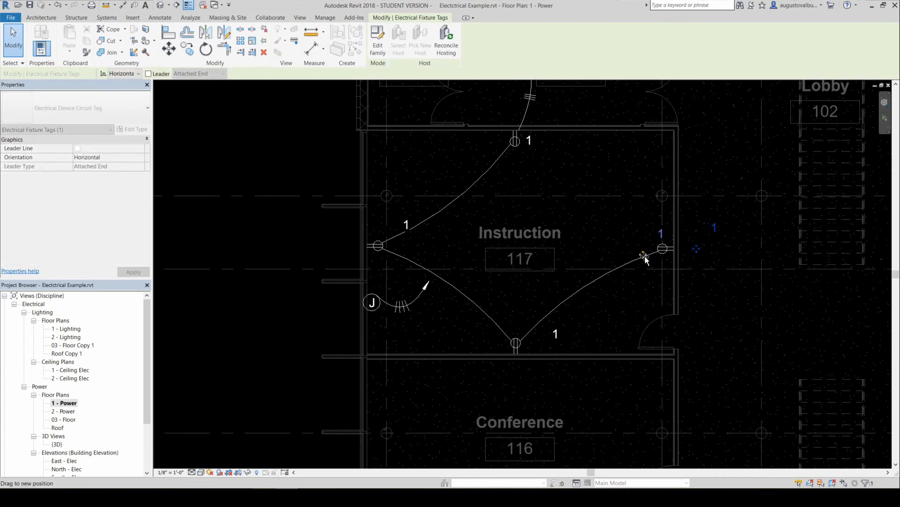
pyautogui.click(554, 335)
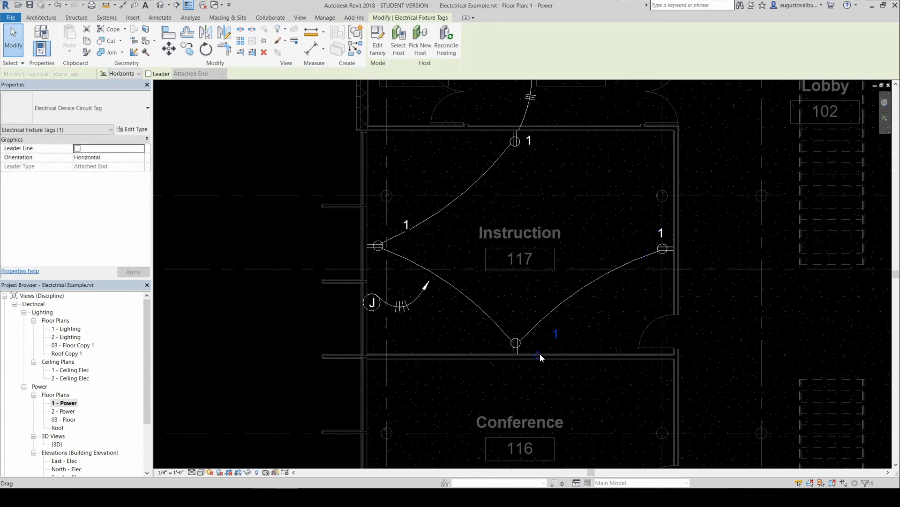
pyautogui.moveTo(539, 355); pyautogui.dragTo(518, 364)
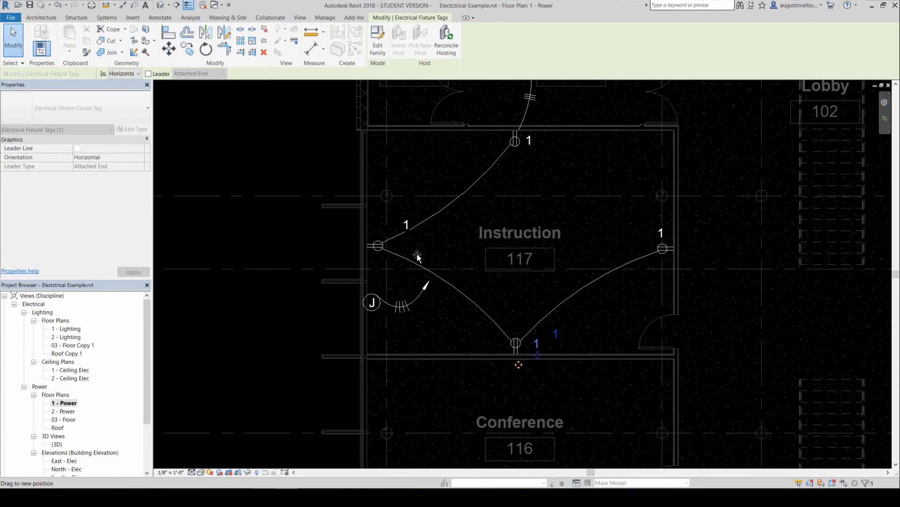
pyautogui.click(407, 226)
pyautogui.moveTo(392, 245); pyautogui.dragTo(361, 245)
# - Tag the junction box's home-run wire in Instruction 117 without a leader, and place the tag just south of its arrowhead
pyautogui.moveTo(609, 212); pyautogui.dragTo(569, 327, button='middle')
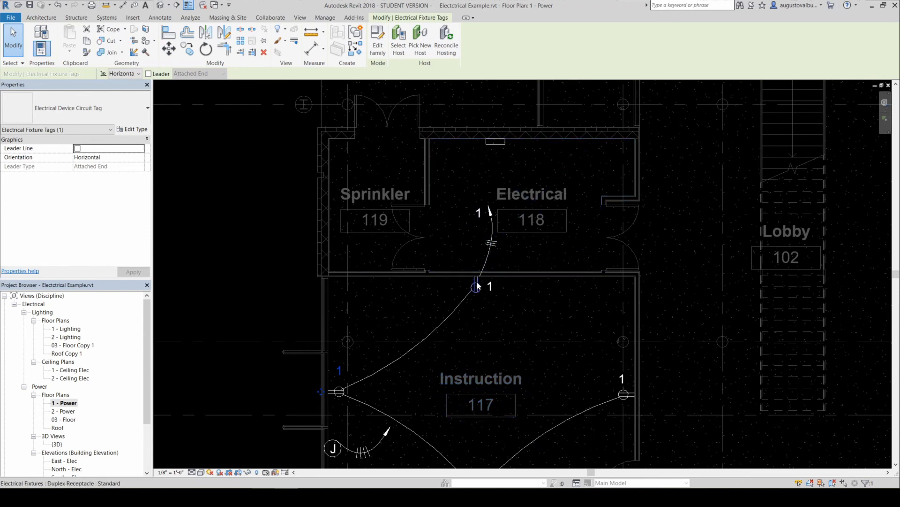
pyautogui.moveTo(585, 403); pyautogui.dragTo(679, 236, button='middle')
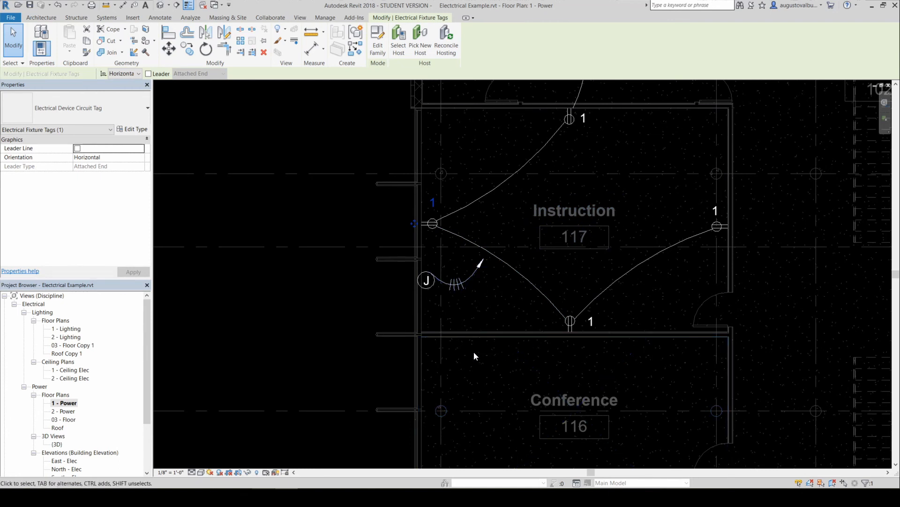
pyautogui.press('t')
pyautogui.press('g')
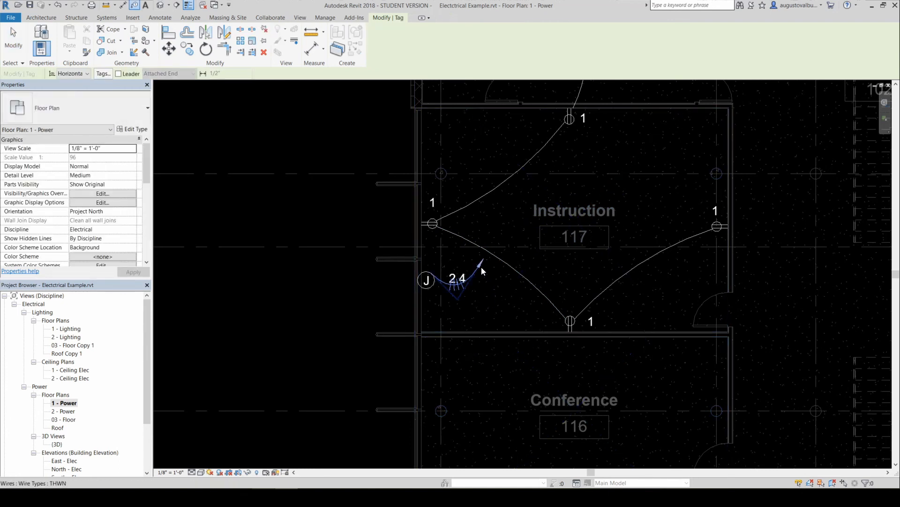
pyautogui.click(481, 267)
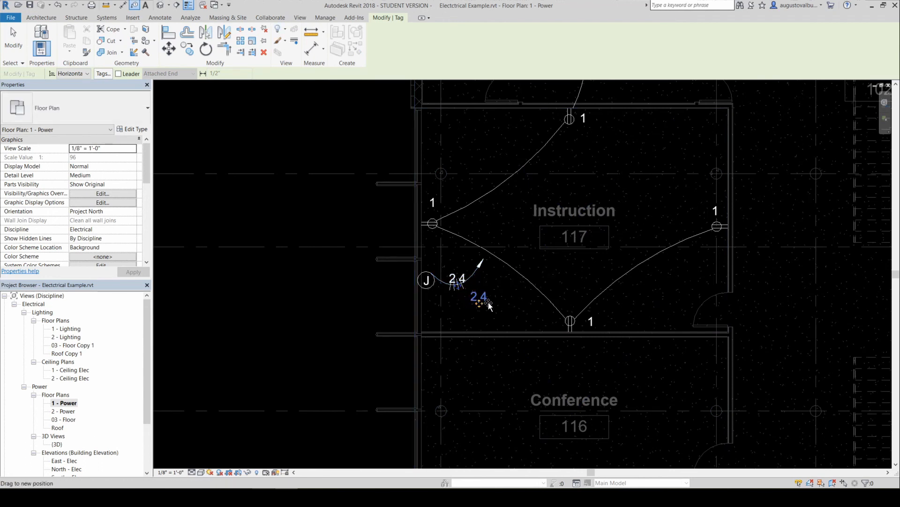
pyautogui.moveTo(488, 302); pyautogui.dragTo(485, 293)
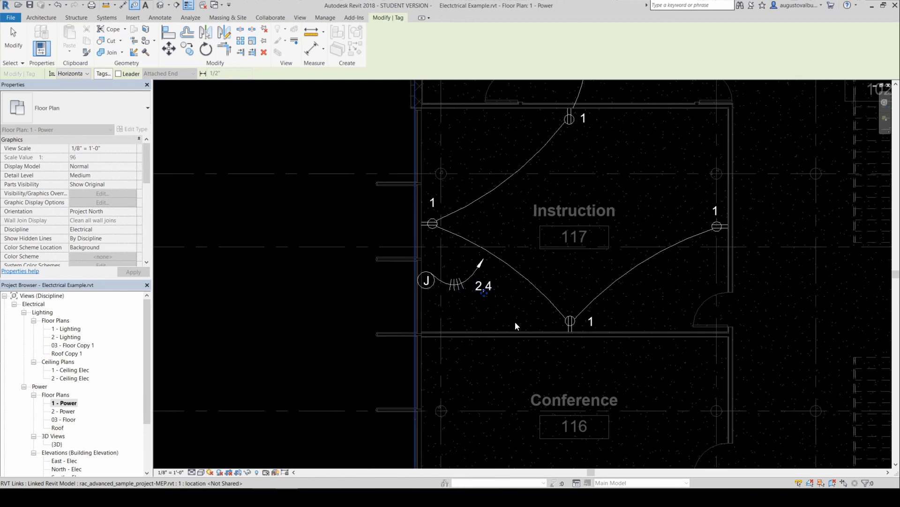
pyautogui.click(546, 270)
pyautogui.press('Escape')
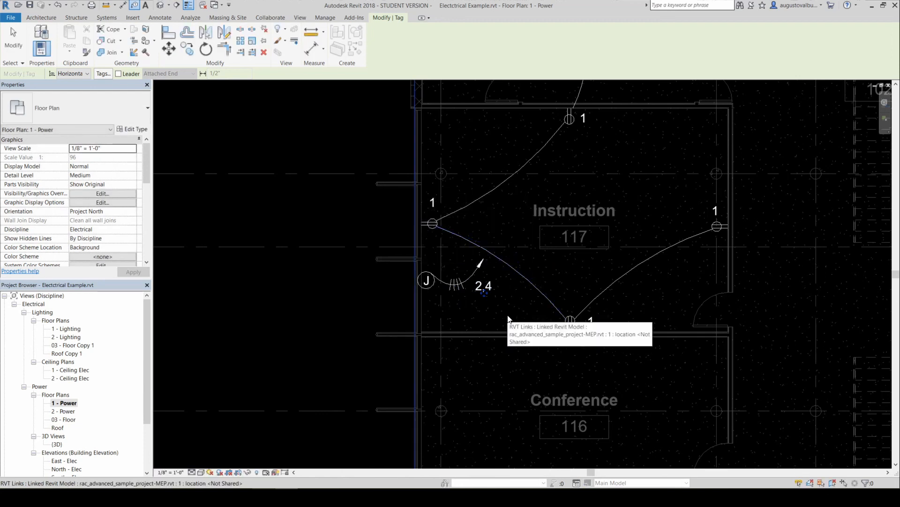
pyautogui.press('Escape')
# - Tag the panelboard on the north wall of Electrical 118 without a leader, and move the tag just south of the panelboard
pyautogui.scroll(-2, 587, 297)
pyautogui.moveTo(586, 296); pyautogui.dragTo(495, 311, button='middle')
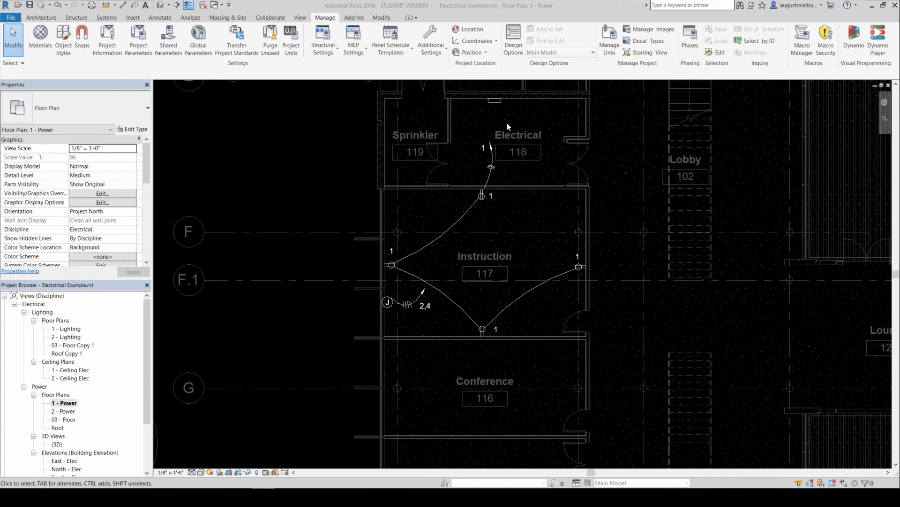
pyautogui.scroll(4, 506, 122)
pyautogui.moveTo(505, 129); pyautogui.dragTo(481, 281, button='middle')
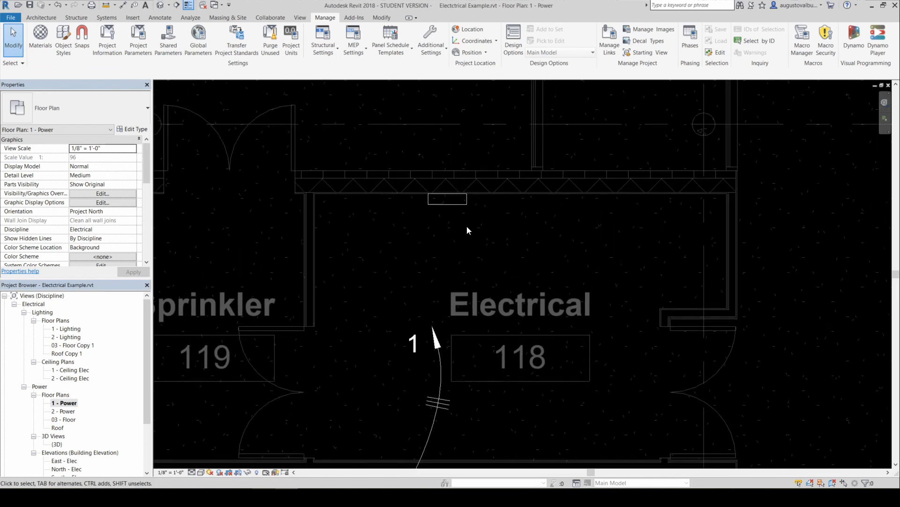
pyautogui.scroll(-2, 478, 295)
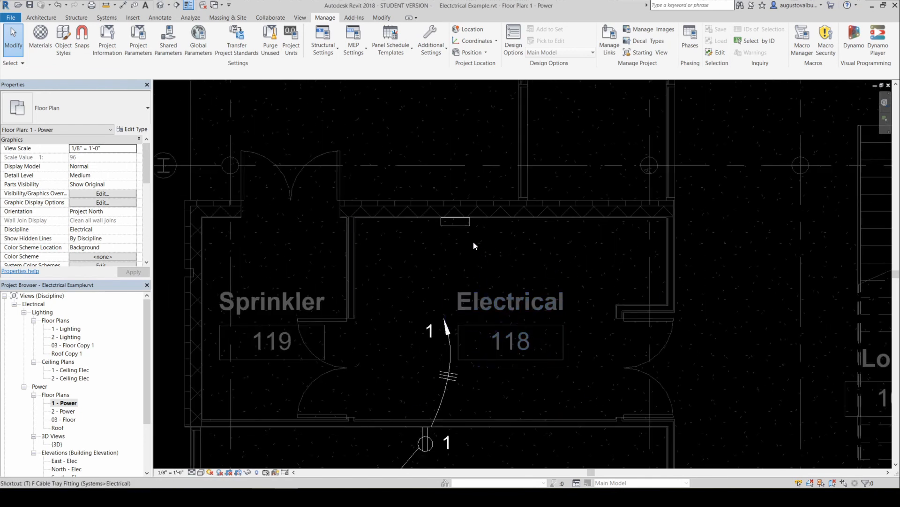
pyautogui.press('t')
pyautogui.press('g')
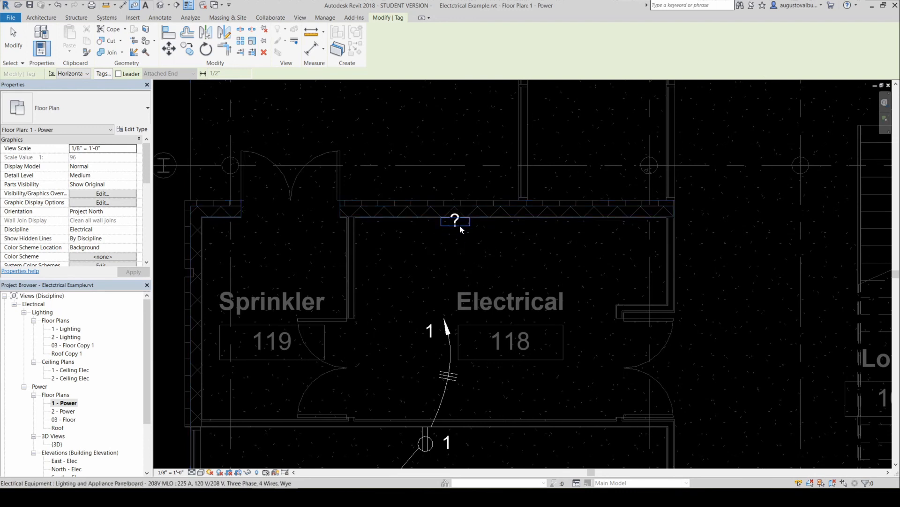
pyautogui.click(466, 225)
pyautogui.moveTo(456, 231); pyautogui.dragTo(454, 256)
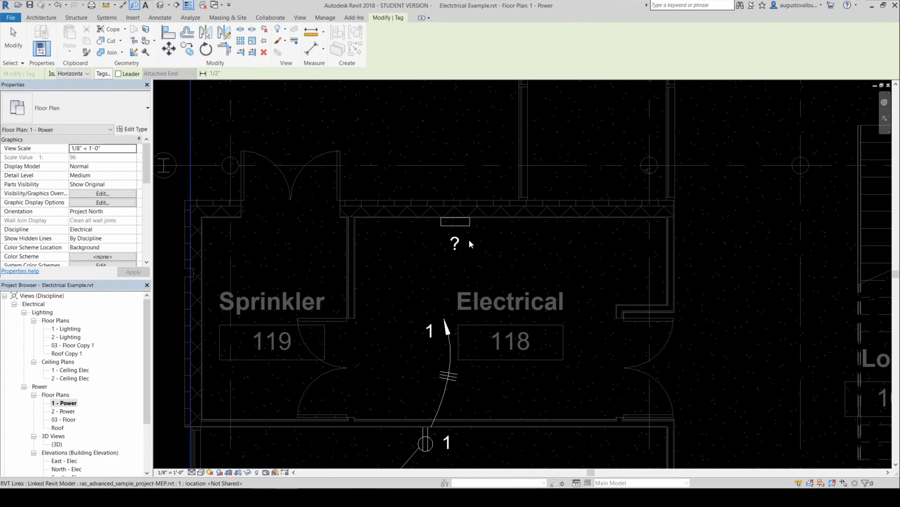
pyautogui.press('Escape')
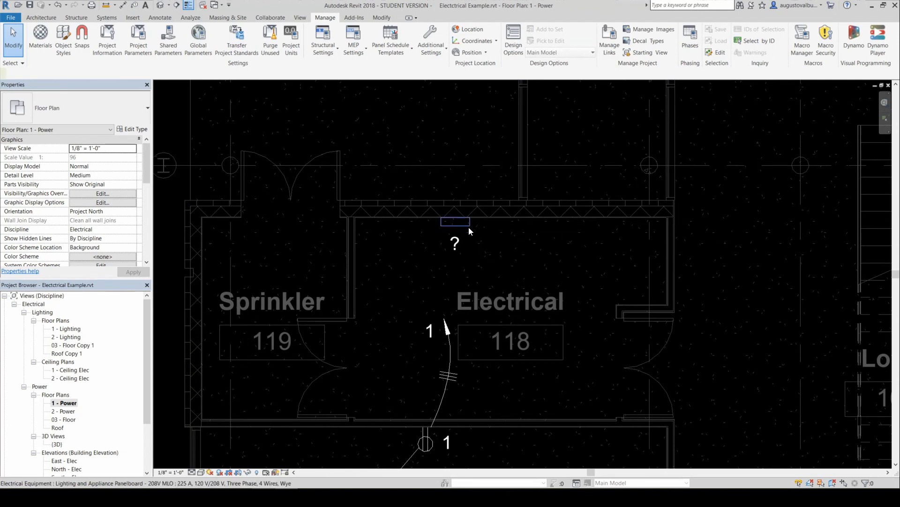
# - Set the panel name of the panelboard on the north wall of Electrical 118 to L-1
pyautogui.click(468, 227)
pyautogui.scroll(-8, 93, 195)
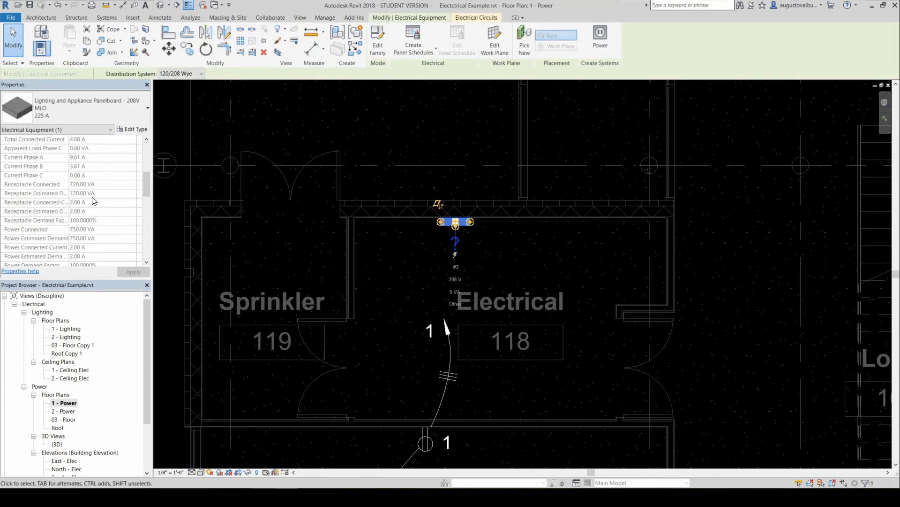
pyautogui.scroll(6, 80, 197)
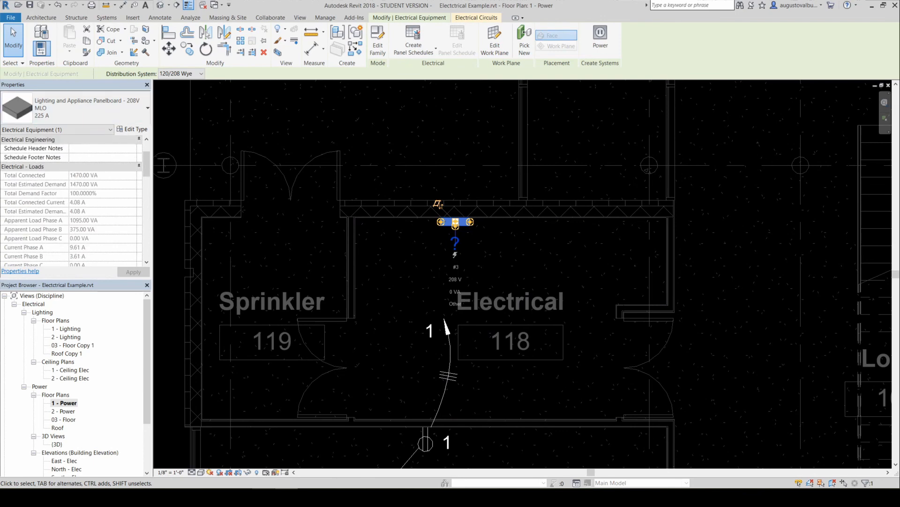
pyautogui.scroll(-2, 54, 211)
pyautogui.scroll(-5, 55, 211)
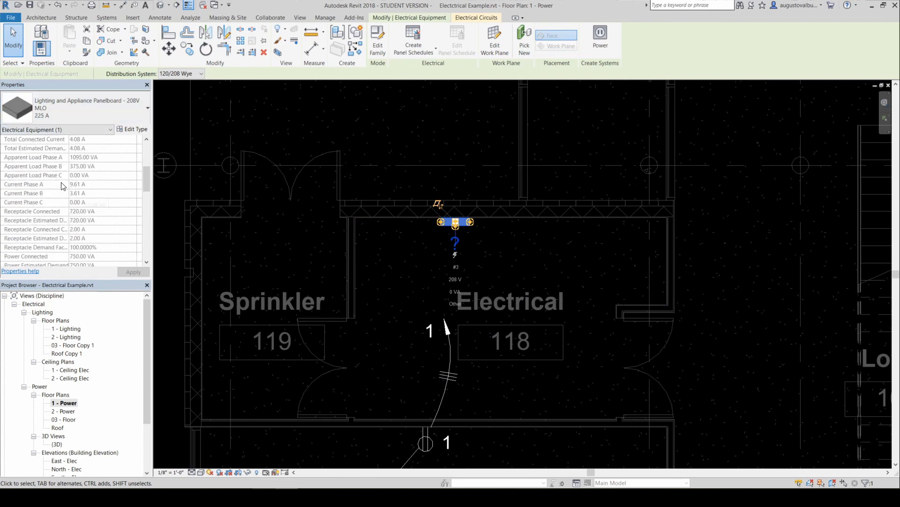
pyautogui.scroll(-3, 71, 230)
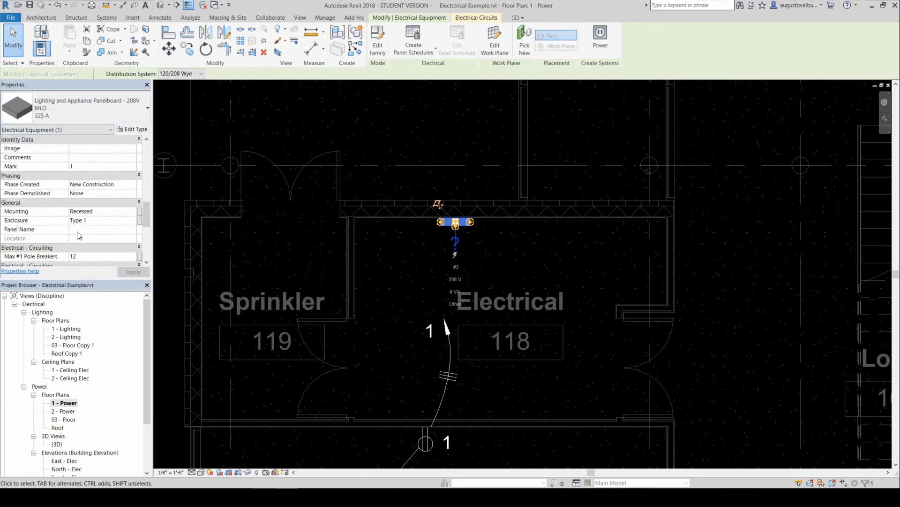
pyautogui.scroll(-4, 82, 216)
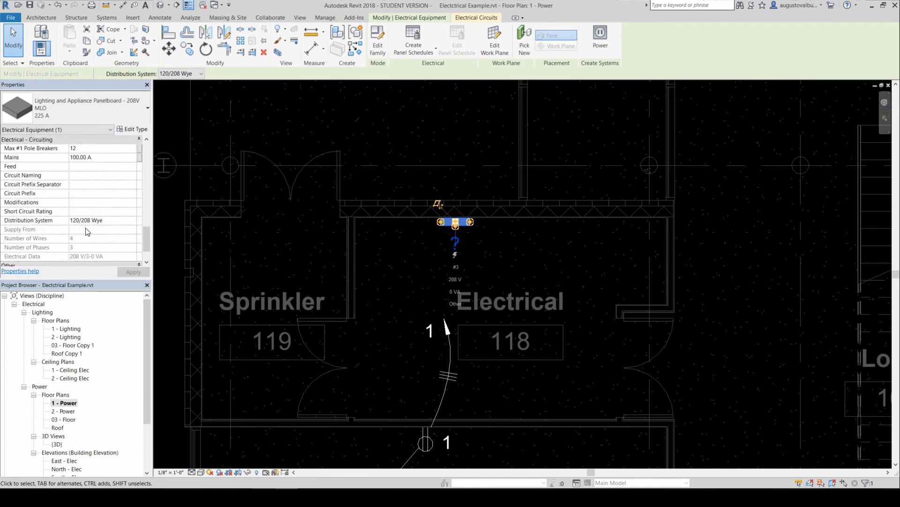
pyautogui.scroll(-1, 87, 231)
pyautogui.scroll(2, 86, 231)
pyautogui.scroll(1, 86, 231)
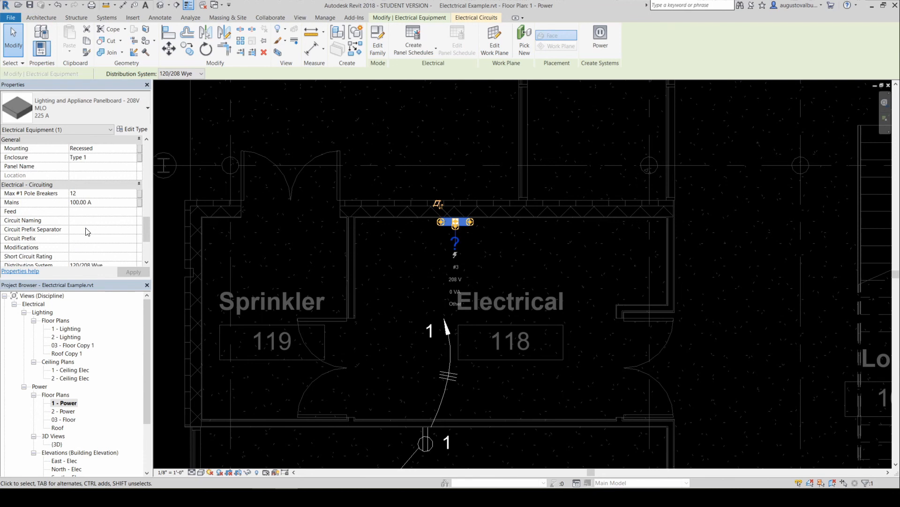
pyautogui.scroll(8, 86, 231)
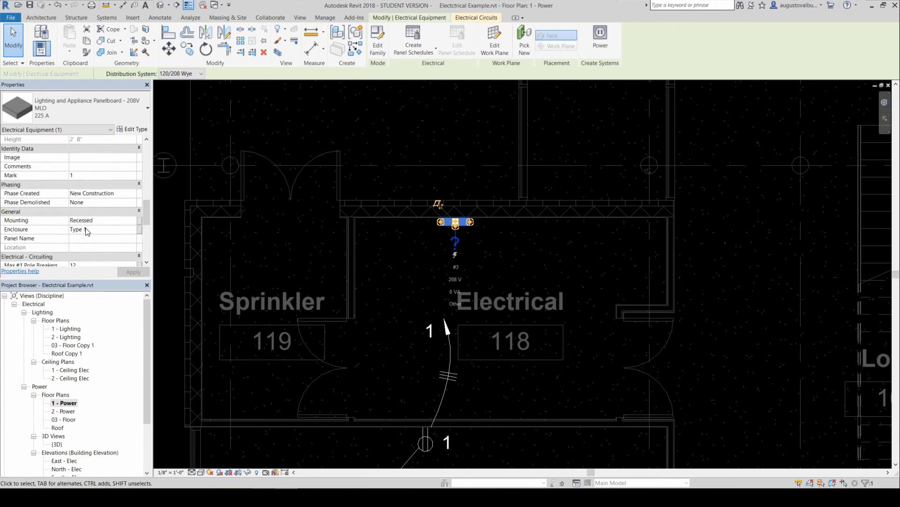
pyautogui.scroll(-4, 85, 227)
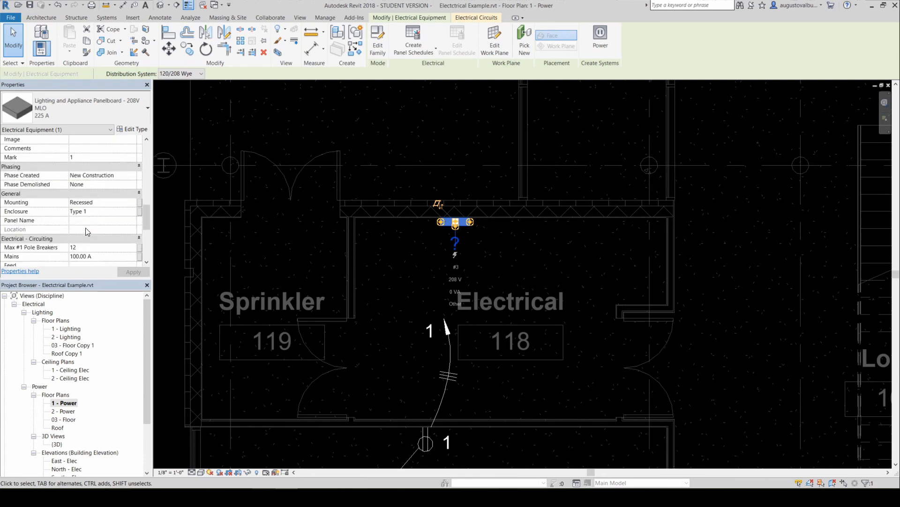
pyautogui.click(91, 193)
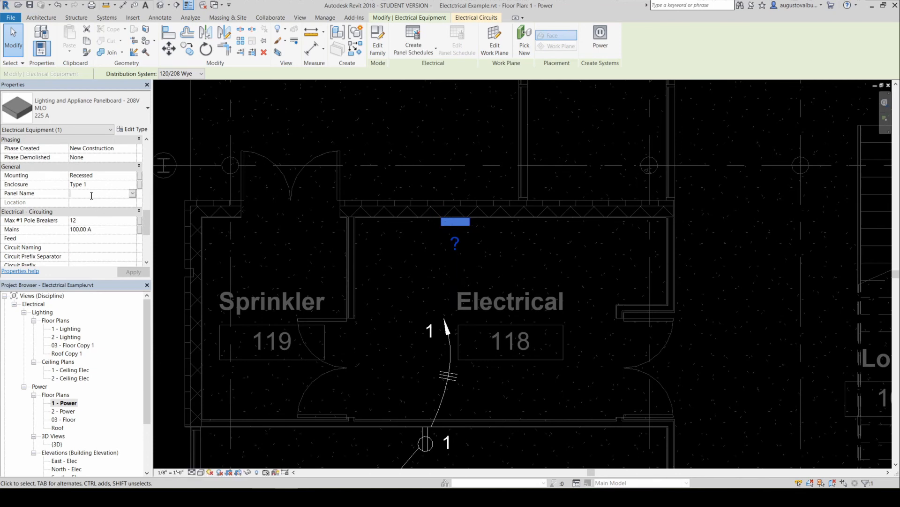
pyautogui.write('L-1')
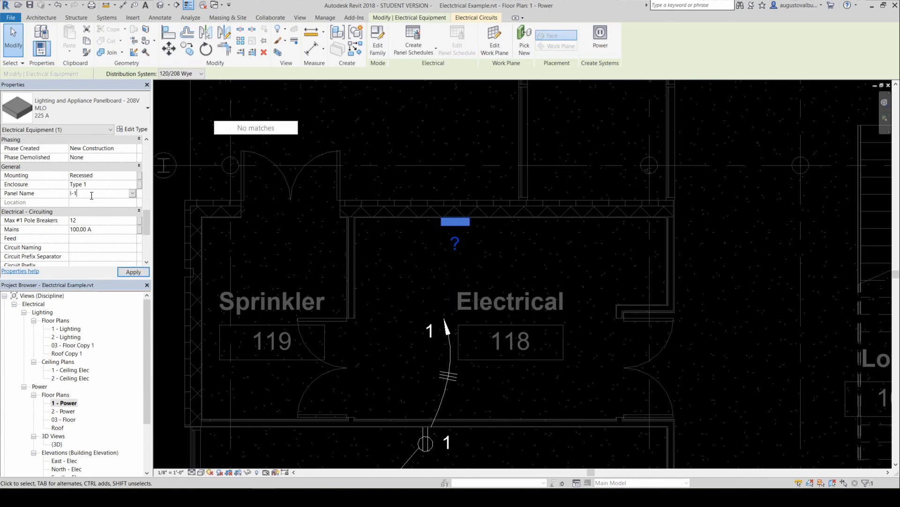
pyautogui.press('BackSpace')
pyautogui.press('BackSpace')
pyautogui.press('BackSpace')
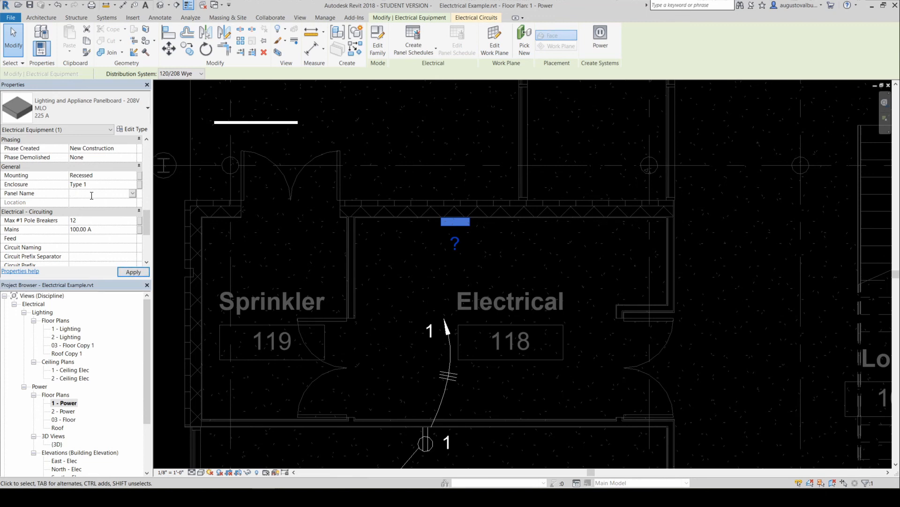
pyautogui.write('L')
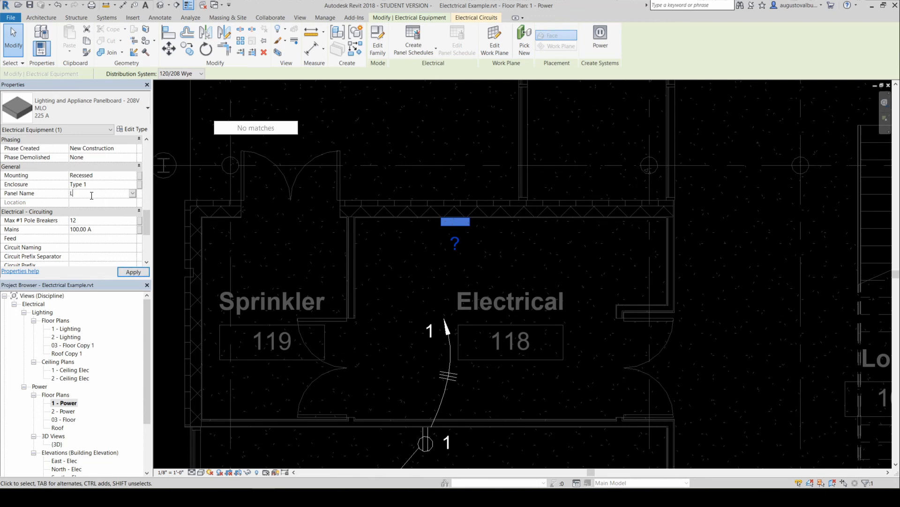
pyautogui.write('-1')
pyautogui.click(134, 276)
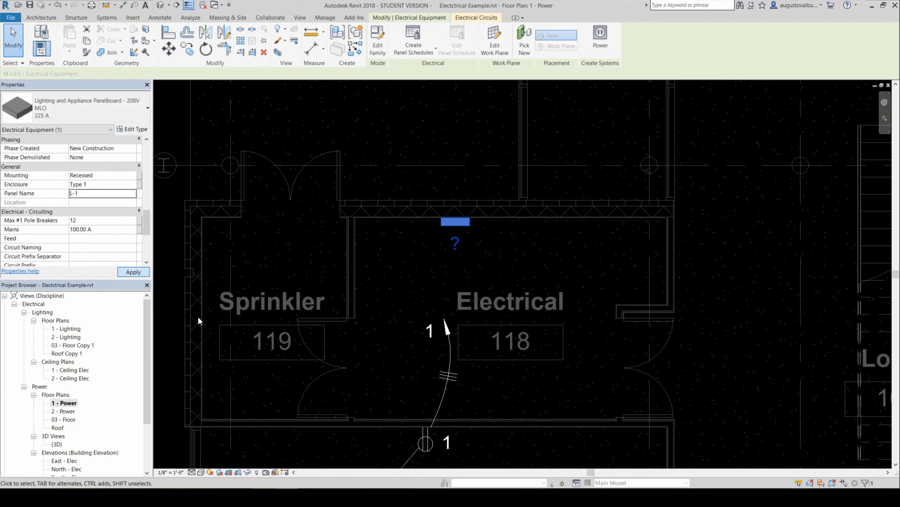
pyautogui.press('Escape')
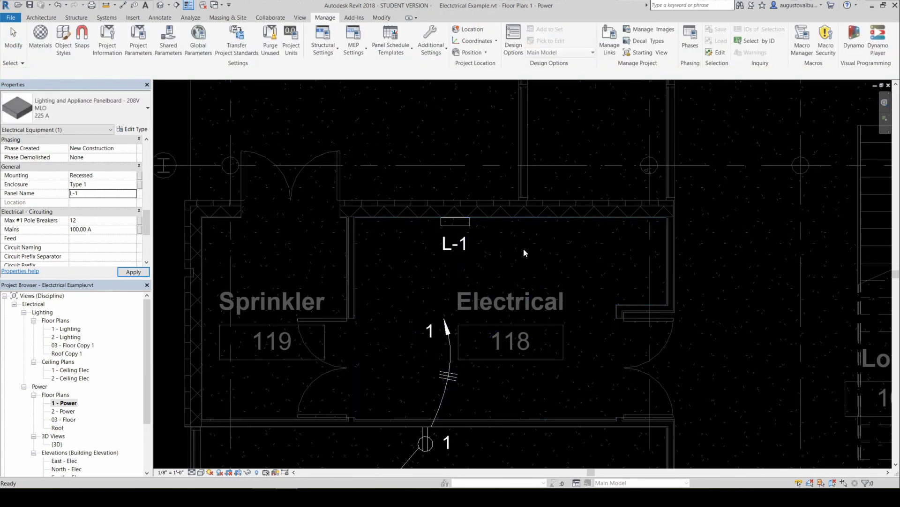
# - Inspect the panelboard and its tag, the home-run wire tag in Electrical 118, and the north receptacle's circuit tag in Instruction 117
pyautogui.click(457, 246)
pyautogui.press('Escape')
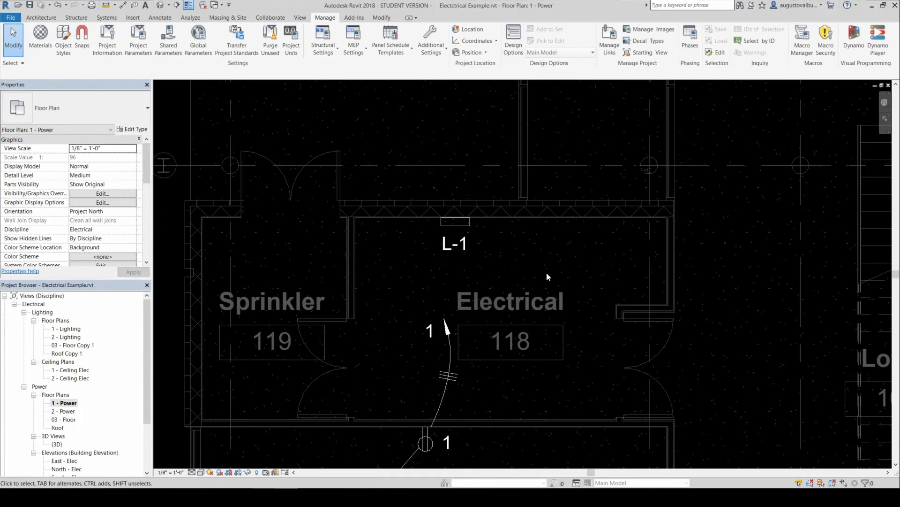
pyautogui.click(455, 220)
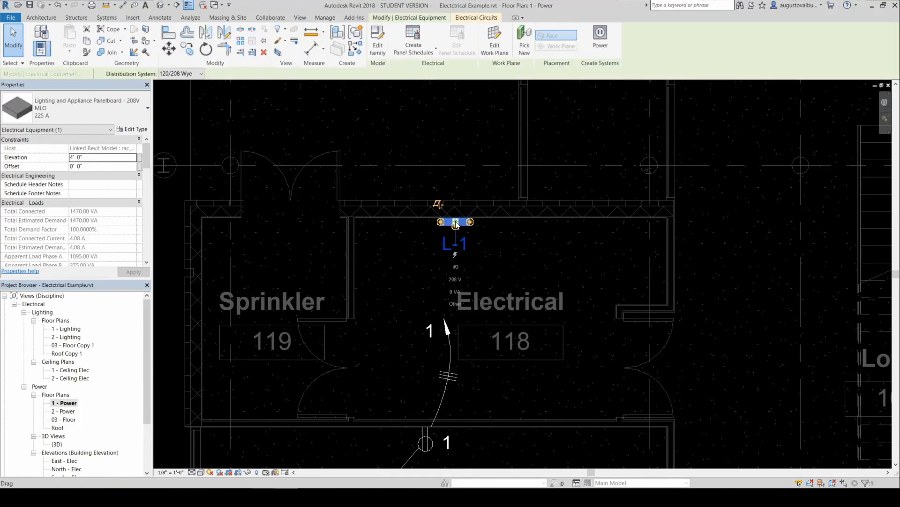
pyautogui.click(510, 248)
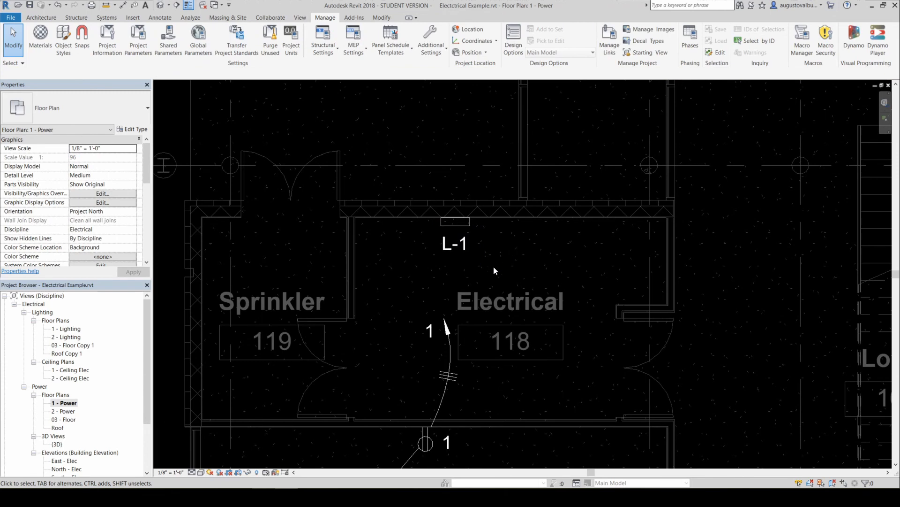
pyautogui.scroll(-3, 494, 271)
pyautogui.click(488, 164)
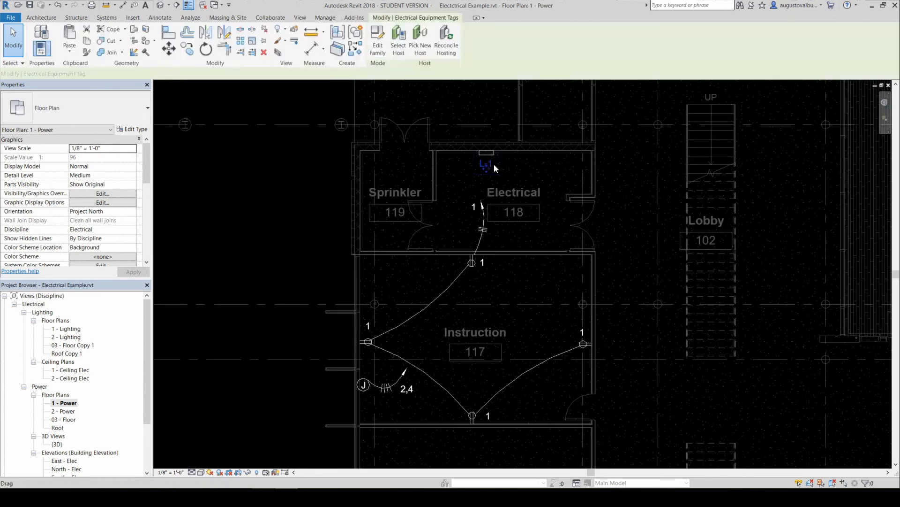
pyautogui.click(473, 208)
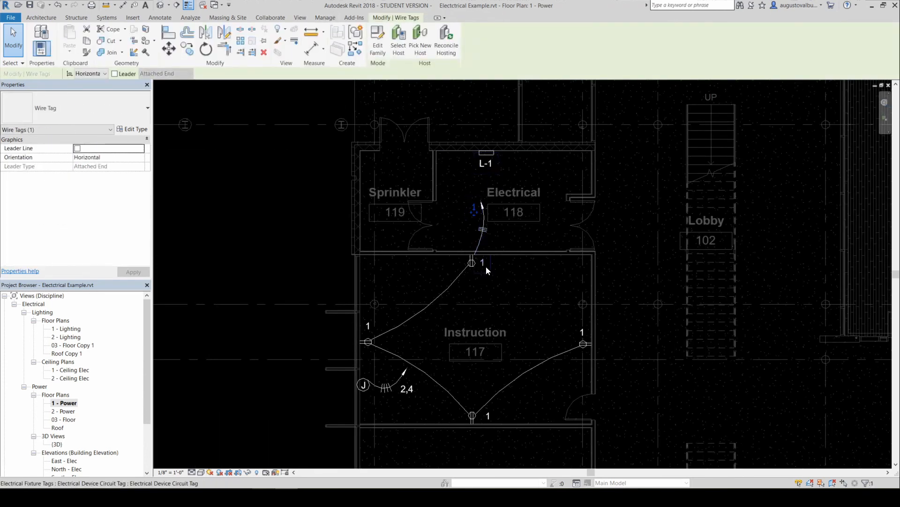
pyautogui.click(486, 266)
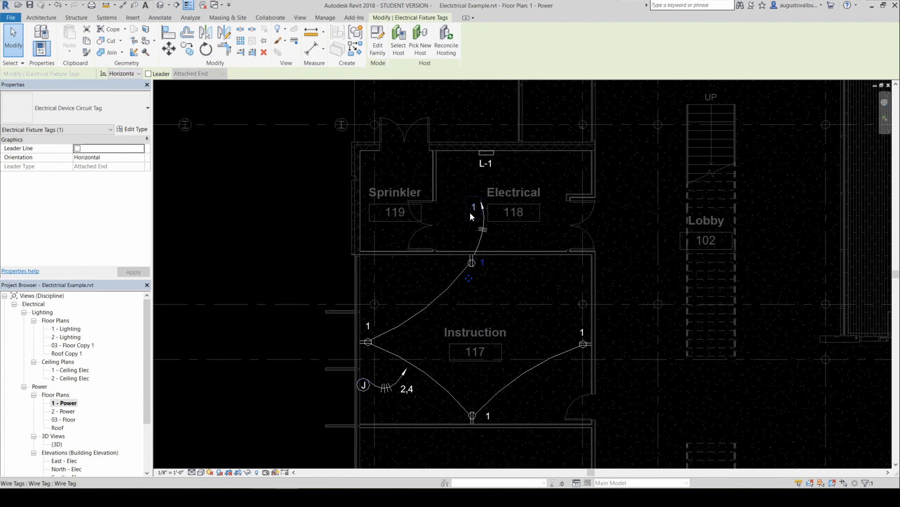
pyautogui.click(519, 164)
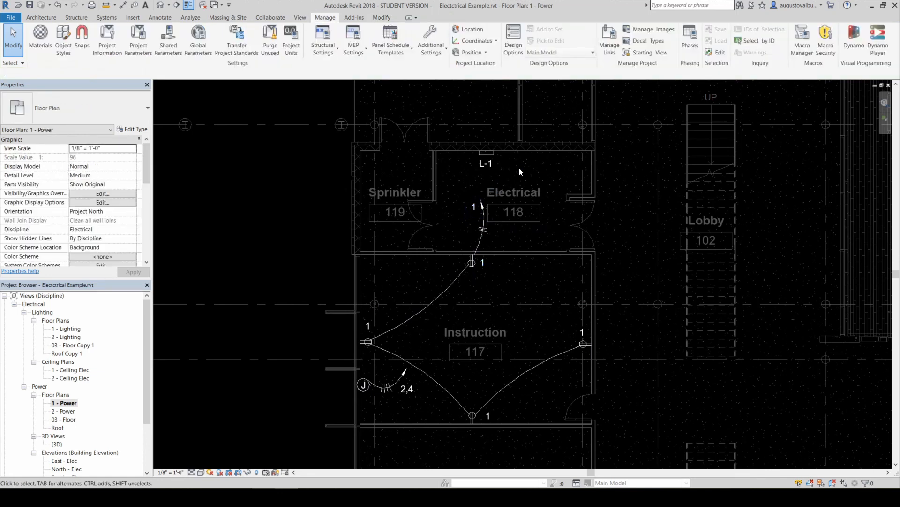